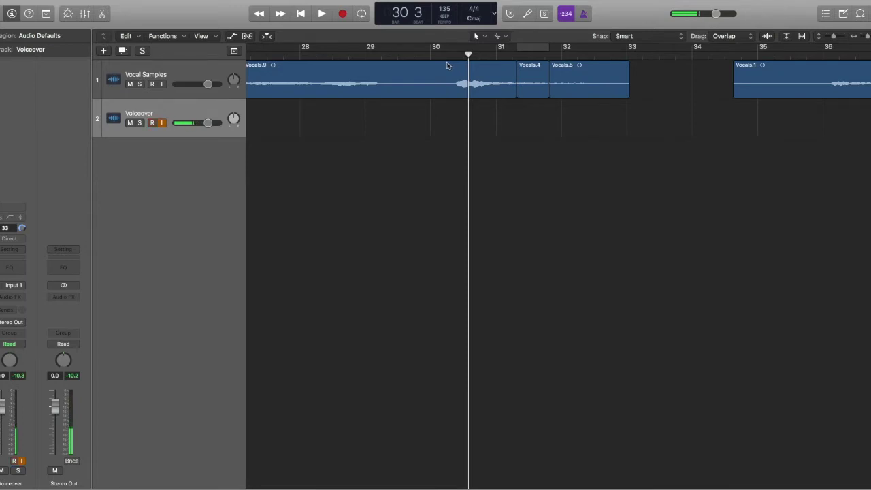
Play the vocal from just before the Vocals.4 region, around bar 31, to audition that section
{"action": "key", "text": "super+Down"}
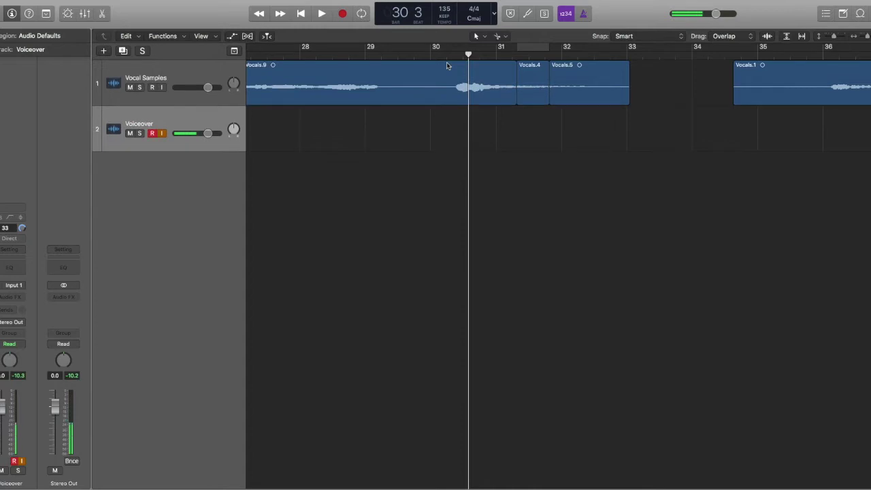
{"action": "scroll", "coordinate": [442, 61], "scroll_direction": "left", "scroll_amount": 2}
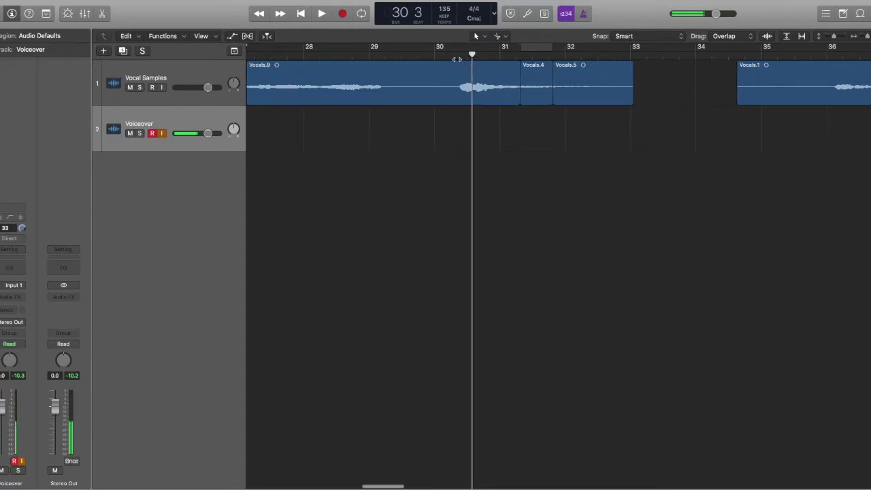
{"action": "scroll", "coordinate": [439, 59], "scroll_direction": "left", "scroll_amount": 4}
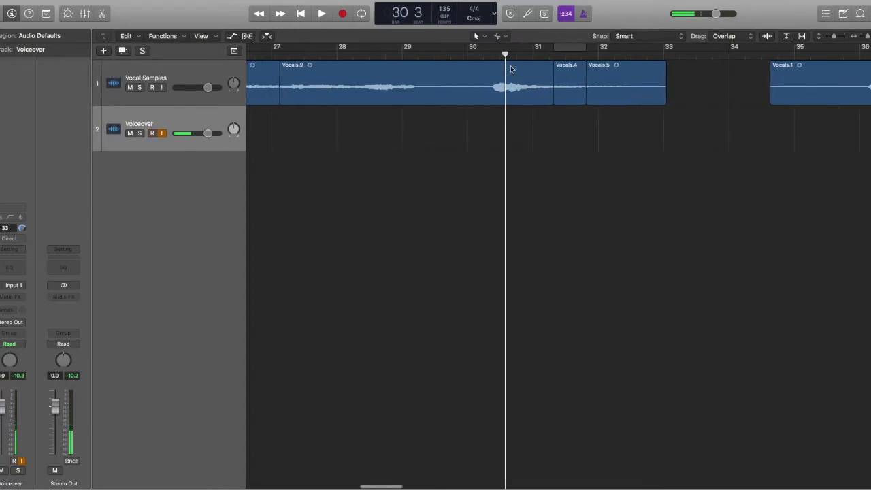
{"action": "left_click", "coordinate": [550, 56]}
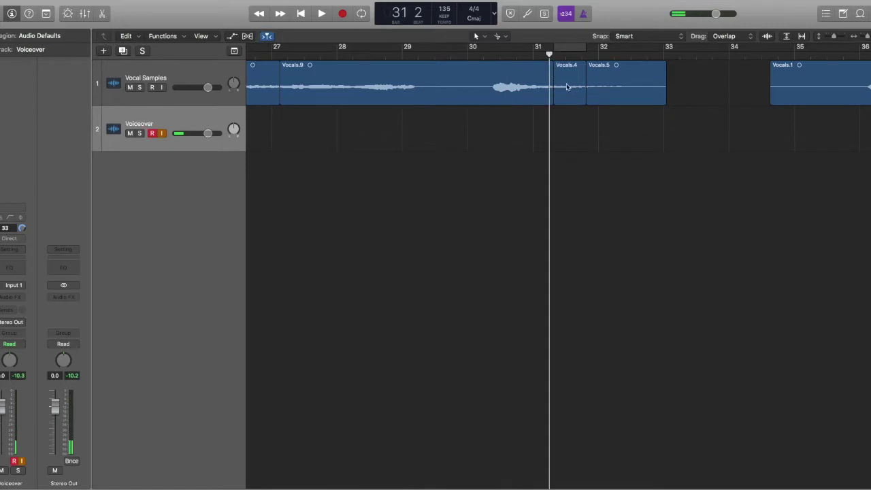
{"action": "scroll", "coordinate": [561, 92], "scroll_direction": "up", "scroll_amount": 5}
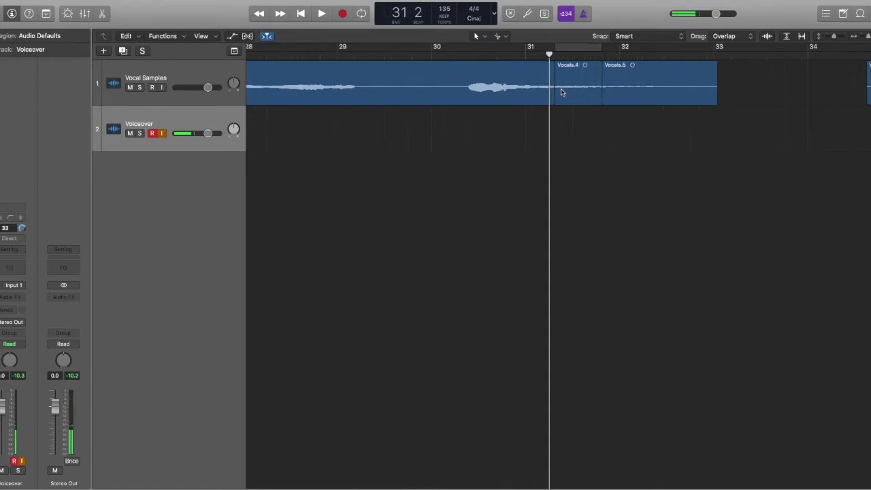
{"action": "scroll", "coordinate": [561, 92], "scroll_direction": "left", "scroll_amount": 1}
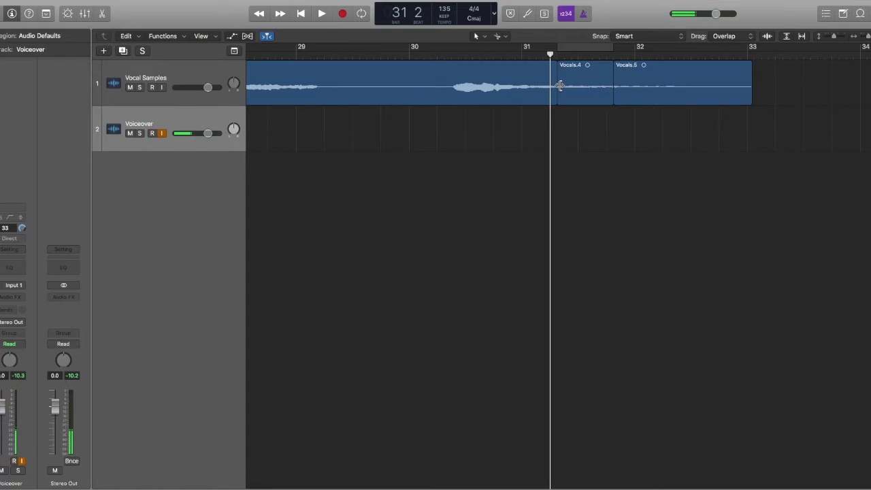
{"action": "left_click_drag", "start_coordinate": [559, 56], "coordinate": [527, 57]}
{"action": "key", "text": "space"}
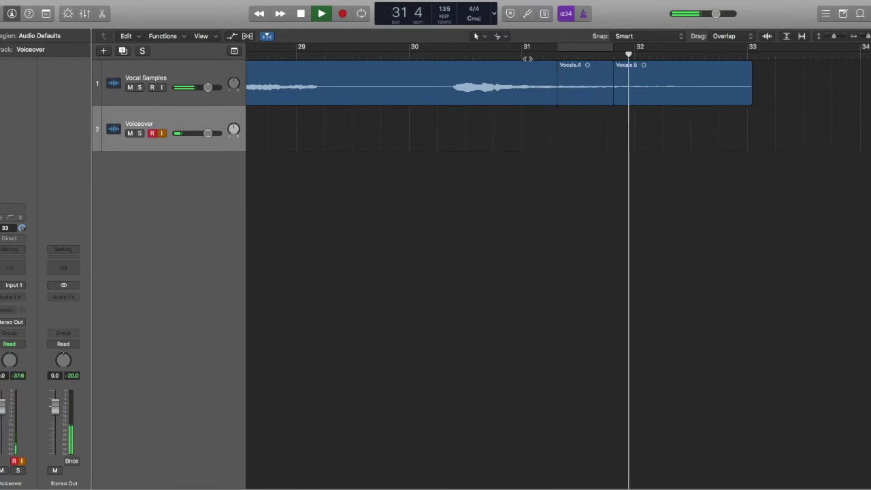
{"action": "key", "text": "space"}
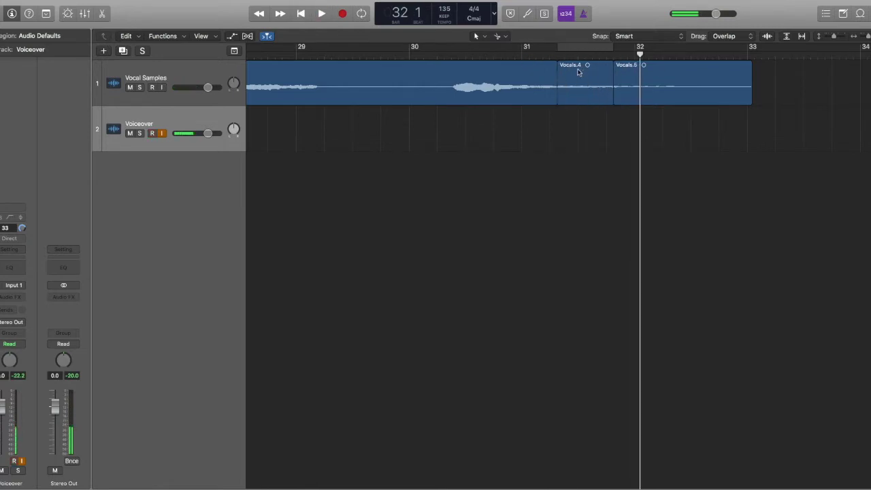
Bounce the Vocals.4 region in place to a new track named "Vox Bass", leaving the source and excluding the audio tail, and select the Voiceover track
{"action": "left_click", "coordinate": [578, 72]}
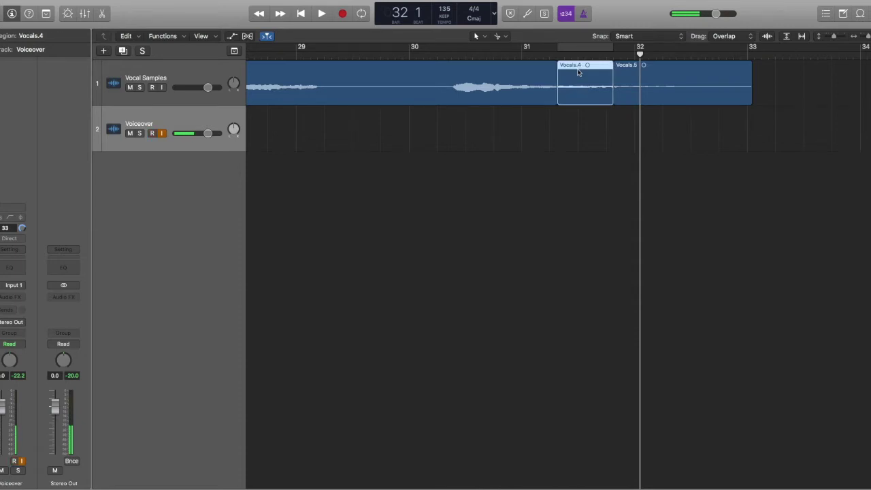
{"action": "right_click", "coordinate": [578, 72]}
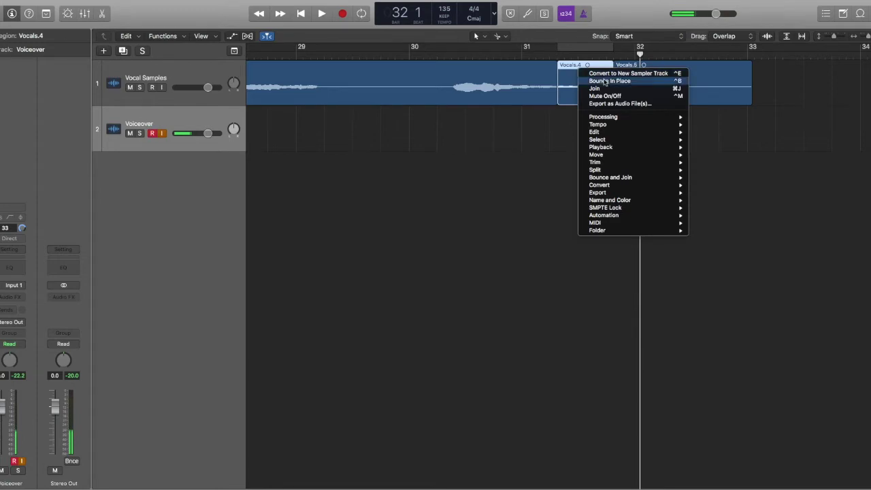
{"action": "left_click", "coordinate": [604, 82]}
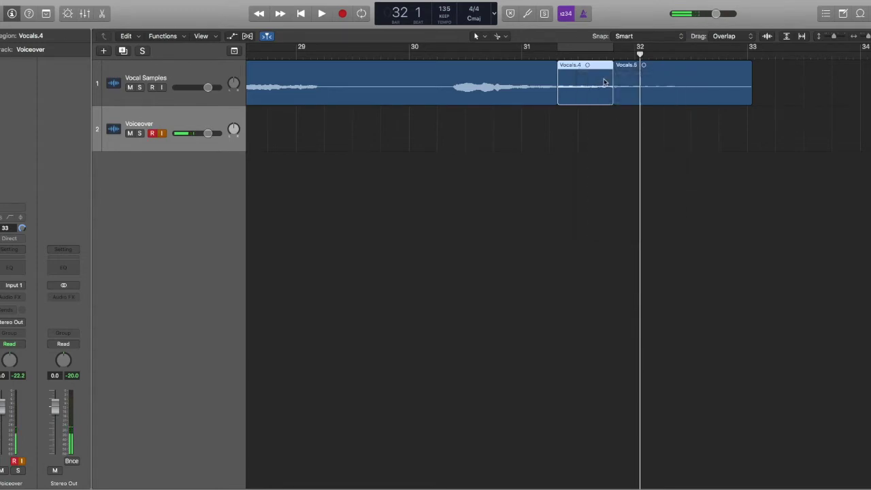
{"action": "type", "text": "Vox Bass"}
{"action": "left_click", "coordinate": [450, 119]}
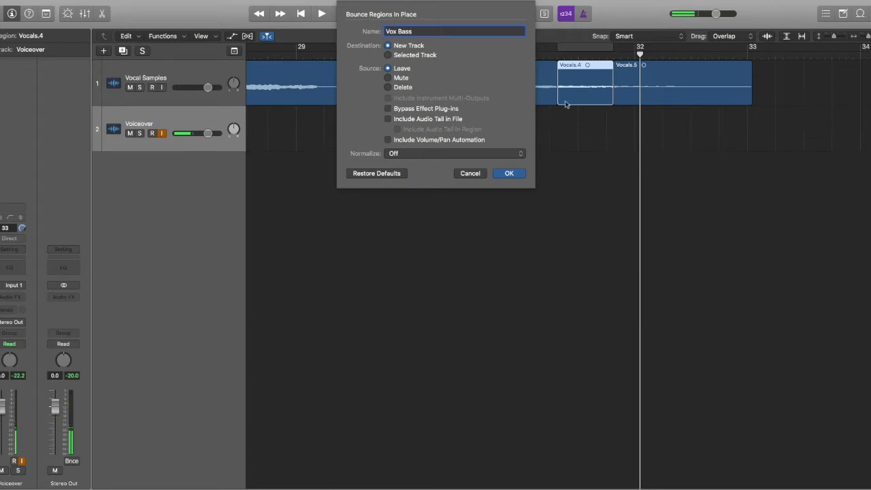
{"action": "left_click", "coordinate": [509, 173]}
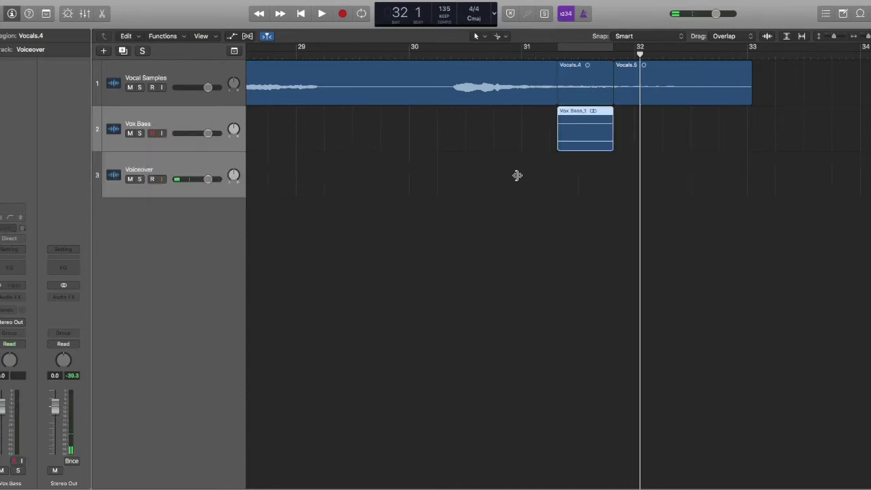
{"action": "left_click", "coordinate": [196, 165]}
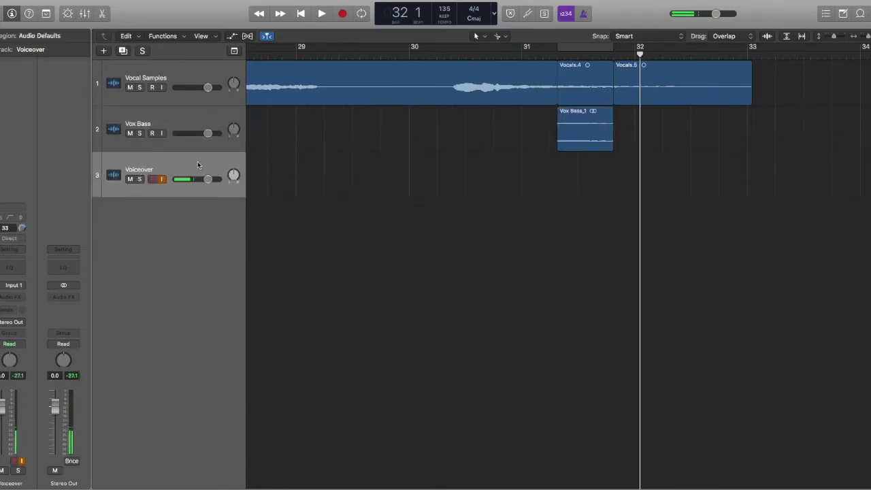
Show the Flex controls in the tracks area, enable Flex on the Vox Bass track and set its mode to Flex Pitch
{"action": "scroll", "coordinate": [570, 142], "scroll_direction": "down", "scroll_amount": 1}
{"action": "scroll", "coordinate": [570, 143], "scroll_direction": "up", "scroll_amount": 5}
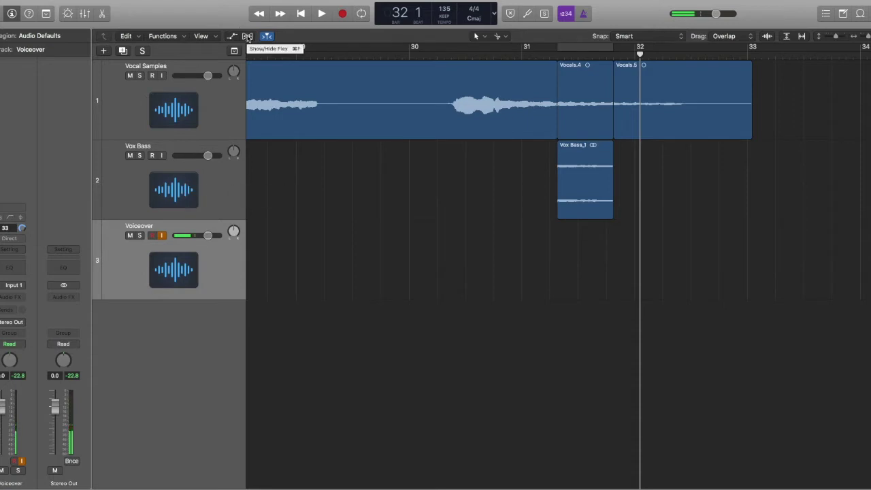
{"action": "left_click", "coordinate": [248, 37]}
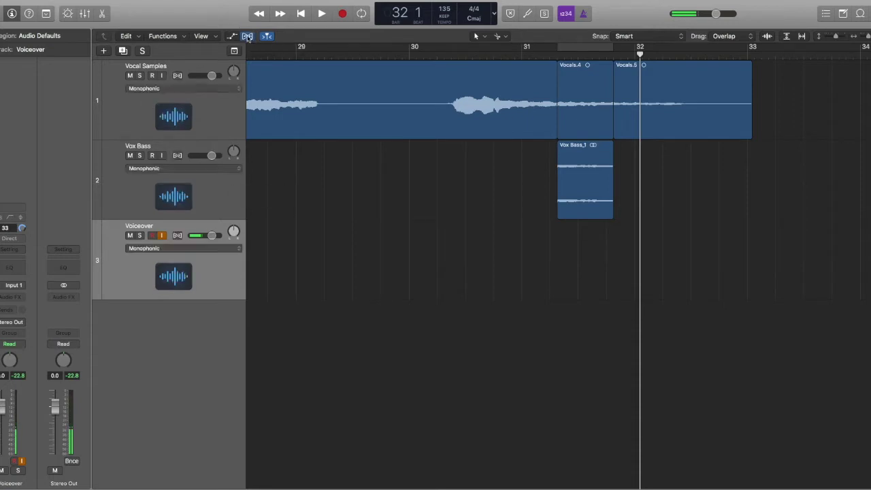
{"action": "left_click", "coordinate": [176, 156]}
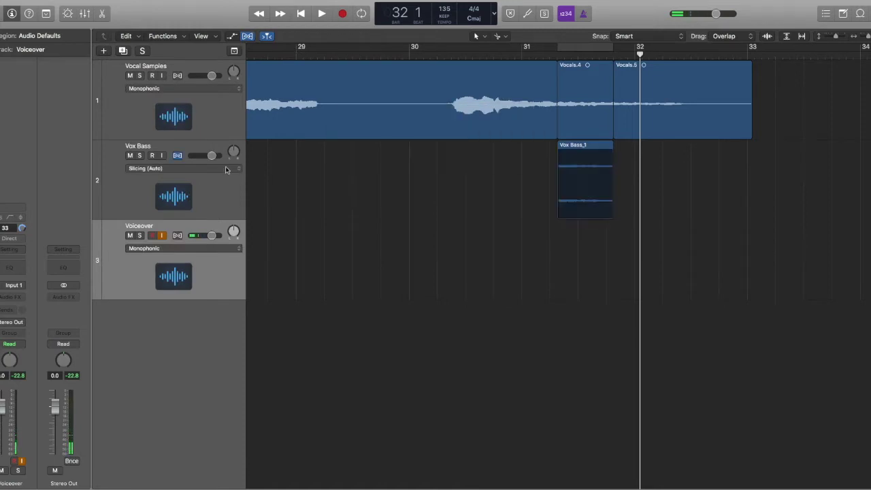
{"action": "left_click", "coordinate": [227, 168]}
{"action": "left_click", "coordinate": [186, 157]}
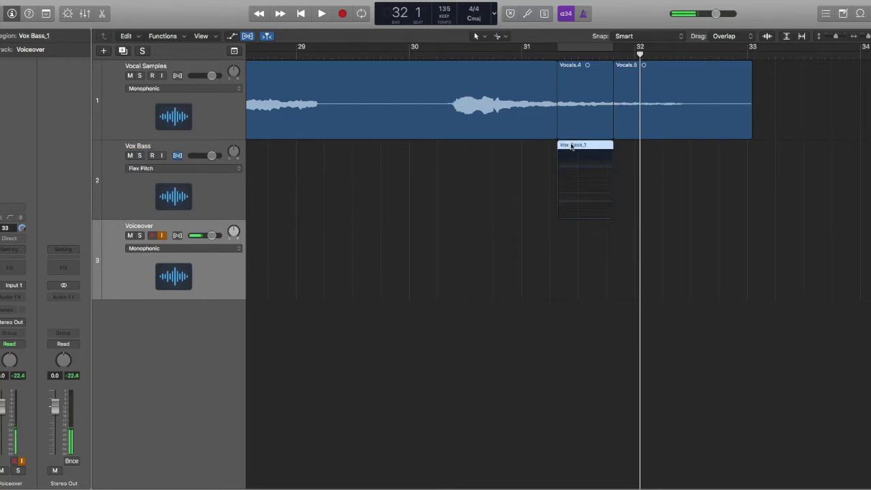
Open the Vox Bass_1 region in the audio track editor, show its Flex Pitch view and enlarge the editor
{"action": "double_click", "coordinate": [571, 147]}
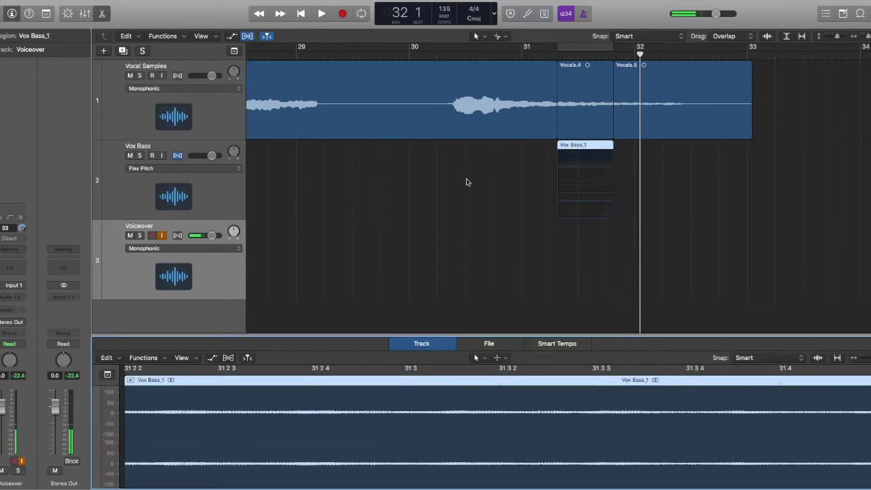
{"action": "left_click", "coordinate": [228, 357]}
{"action": "left_click_drag", "start_coordinate": [255, 332], "coordinate": [256, 257]}
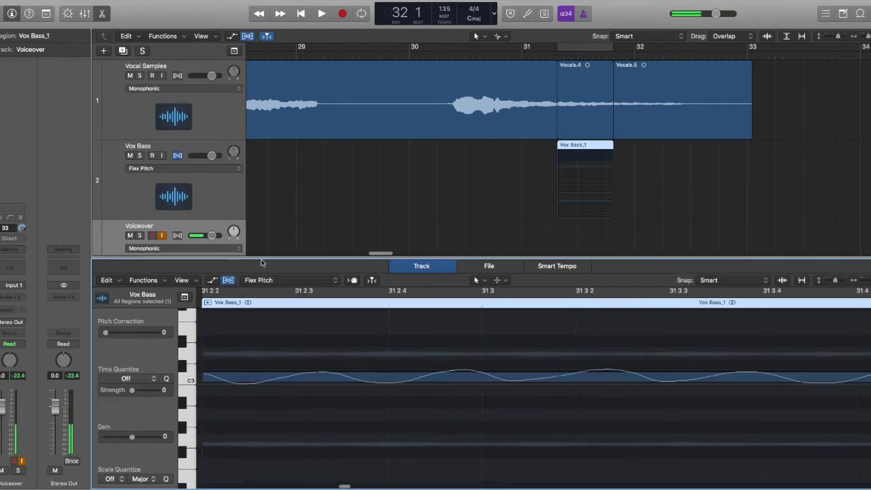
Set the pitch correction of the long Vox Bass_1 note to 100 and flatten its vibrato curve completely
{"action": "scroll", "coordinate": [222, 382], "scroll_direction": "left", "scroll_amount": 3}
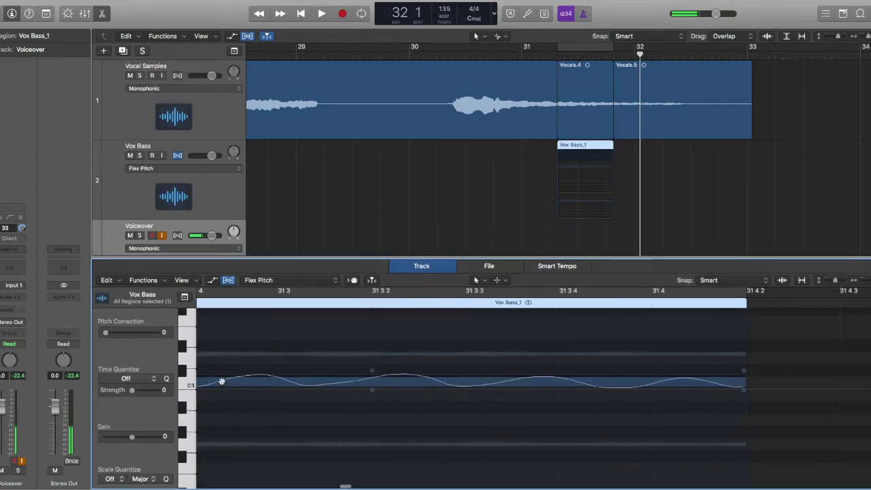
{"action": "scroll", "coordinate": [221, 380], "scroll_direction": "left", "scroll_amount": 2}
{"action": "scroll", "coordinate": [221, 381], "scroll_direction": "right", "scroll_amount": 5}
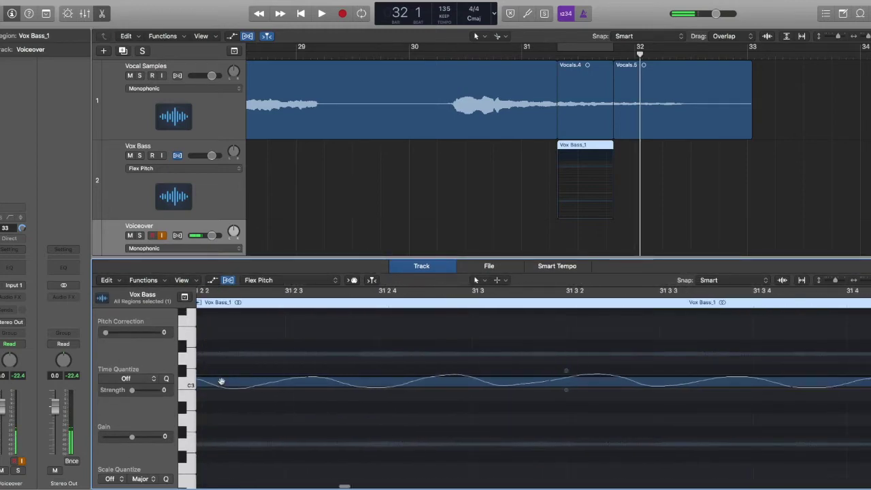
{"action": "scroll", "coordinate": [221, 381], "scroll_direction": "left", "scroll_amount": 2}
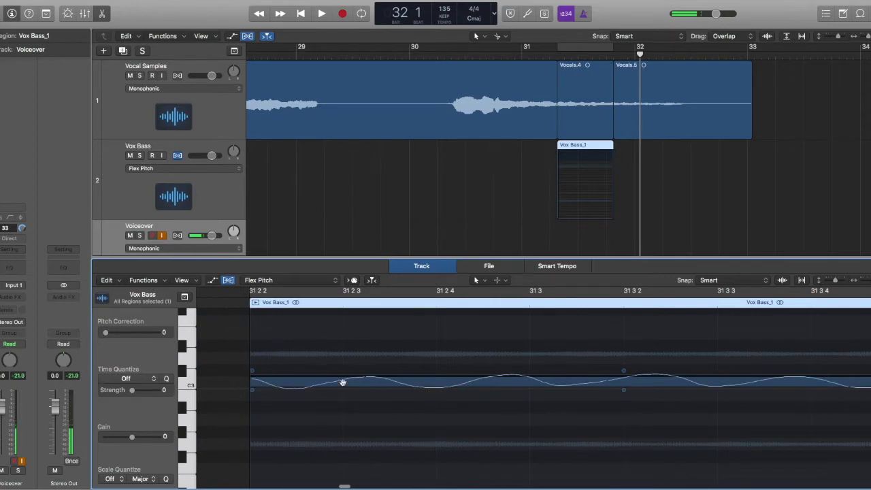
{"action": "left_click", "coordinate": [293, 380]}
{"action": "left_click_drag", "start_coordinate": [109, 334], "coordinate": [200, 337]}
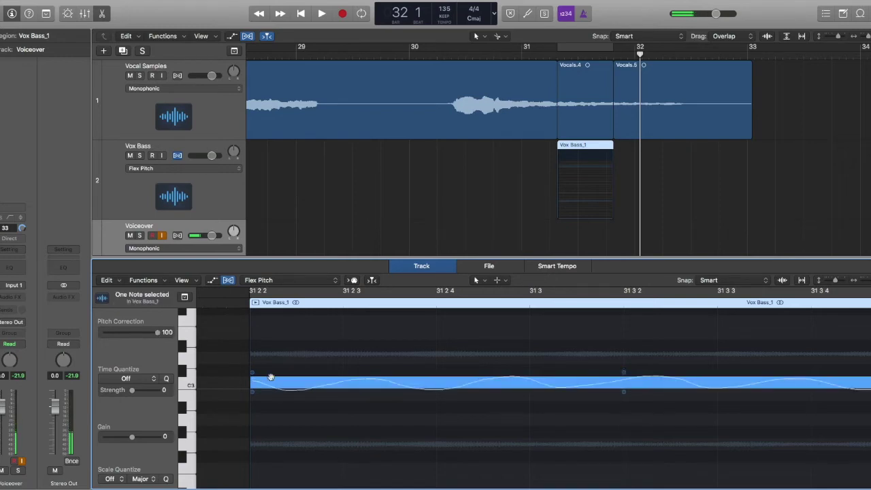
{"action": "scroll", "coordinate": [265, 395], "scroll_direction": "right", "scroll_amount": 2}
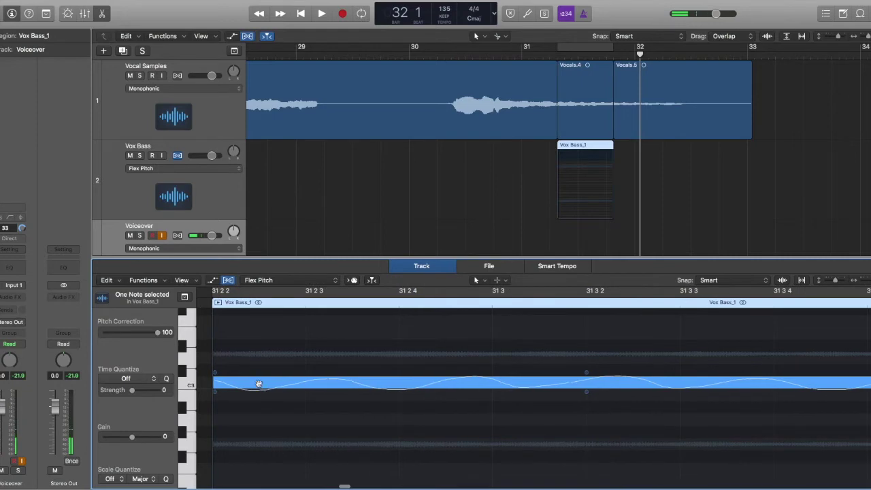
{"action": "mouse_move", "coordinate": [587, 395]}
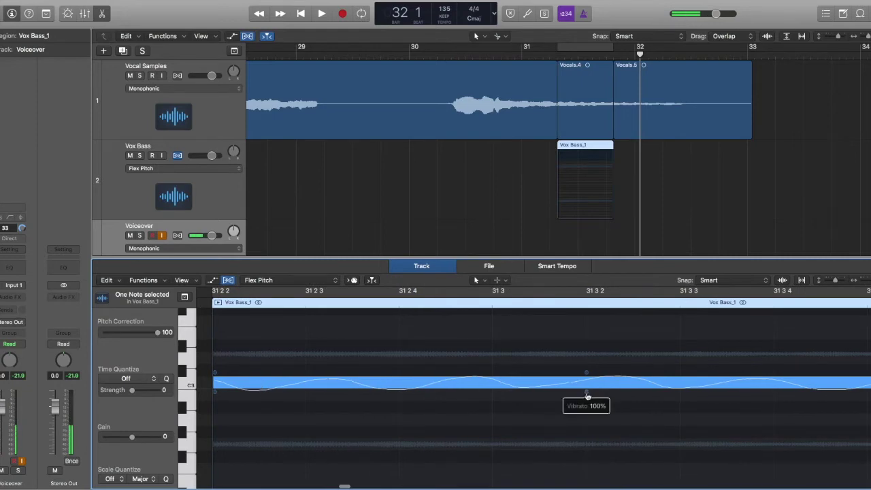
{"action": "mouse_move", "coordinate": [587, 395]}
{"action": "left_mouse_down"}
{"action": "mouse_move", "coordinate": [587, 459]}
{"action": "mouse_move", "coordinate": [583, 417]}
{"action": "left_mouse_up"}
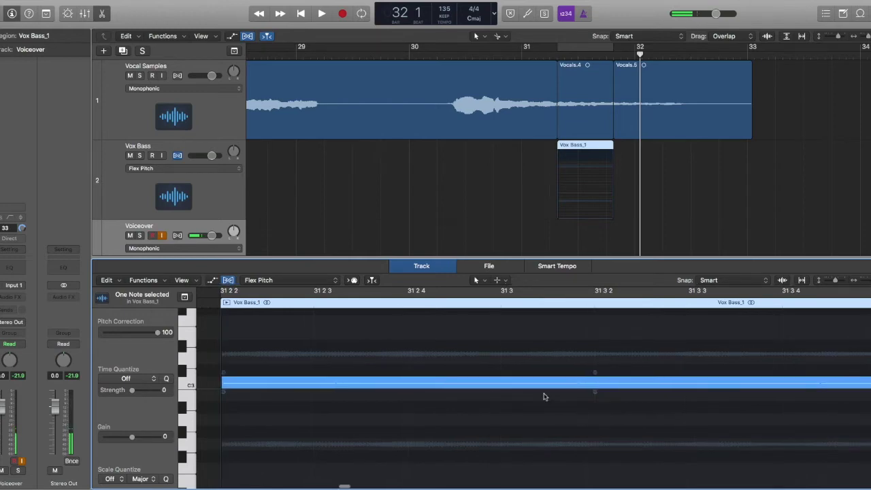
{"action": "scroll", "coordinate": [544, 394], "scroll_direction": "right", "scroll_amount": 10}
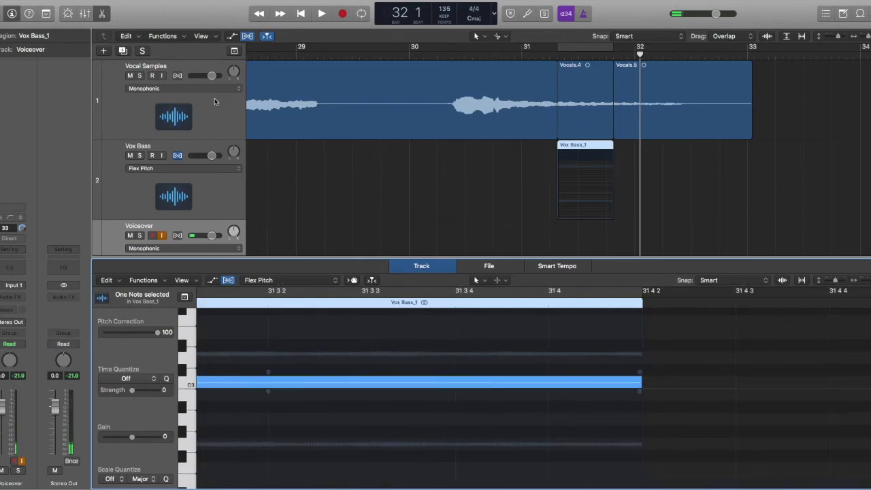
Mute the Vocal Samples track and play the Vox Bass_1 region from just before its start
{"action": "left_click", "coordinate": [130, 76]}
{"action": "left_click", "coordinate": [542, 47]}
{"action": "key", "text": "space"}
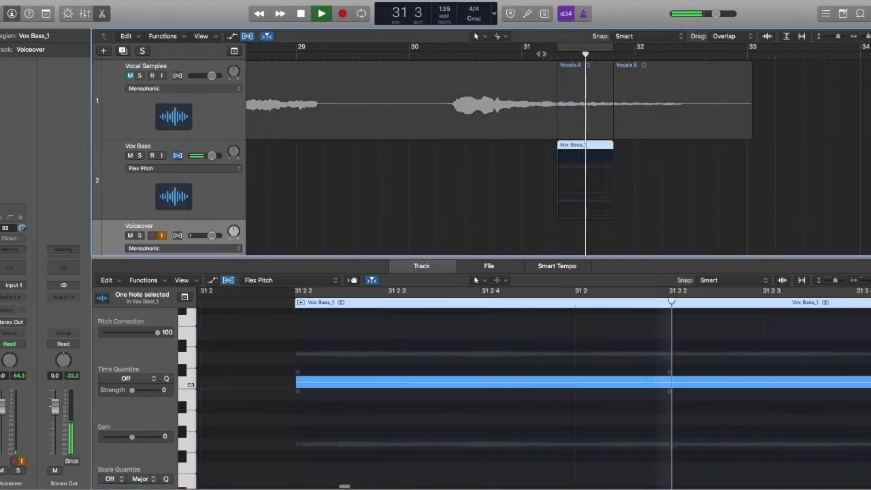
{"action": "key", "text": "space"}
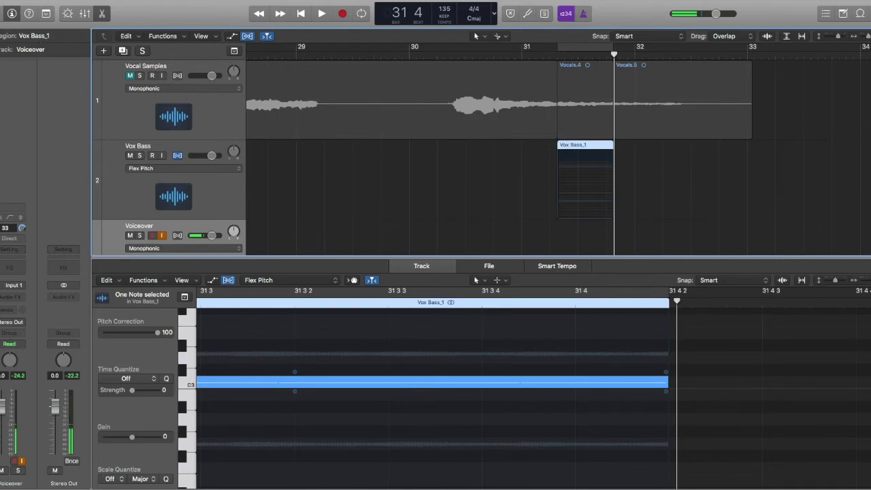
Examine the extended region parameters of Vox Bass_1, including transposition and fades, and collapse them
{"action": "left_click", "coordinate": [27, 35]}
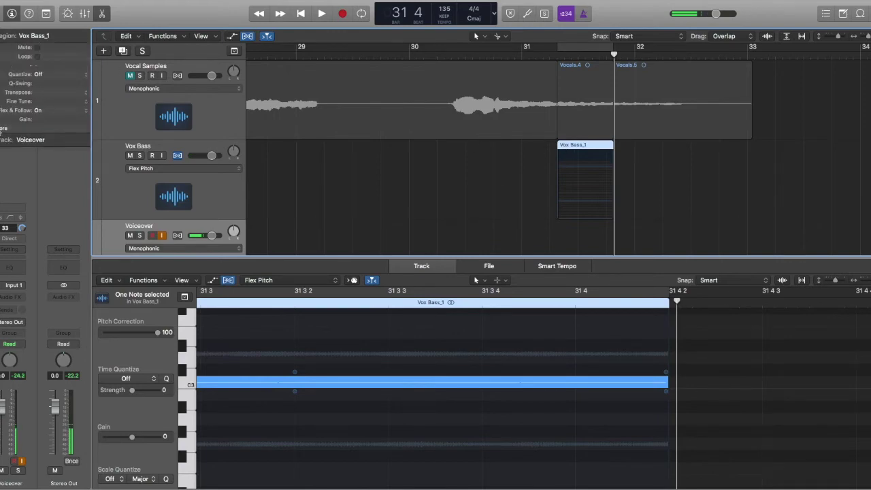
{"action": "left_click", "coordinate": [3, 128]}
{"action": "left_click_drag", "start_coordinate": [43, 144], "coordinate": [46, 166]}
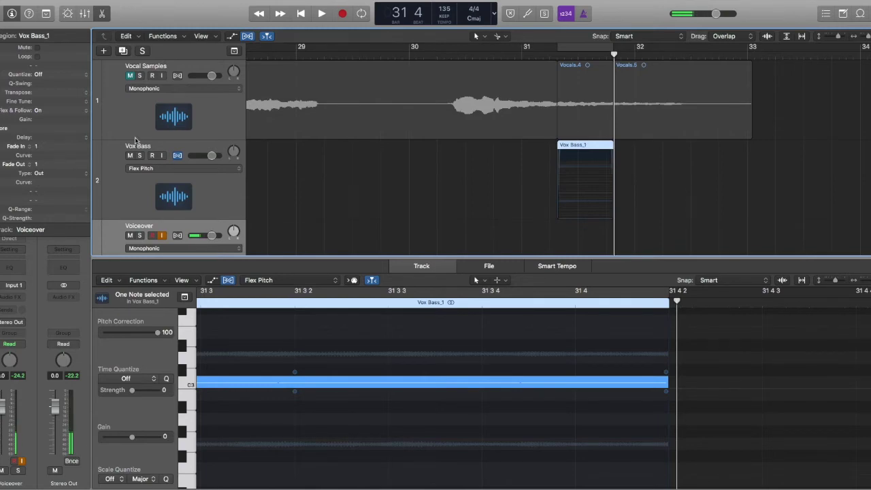
{"action": "scroll", "coordinate": [46, 136], "scroll_direction": "down", "scroll_amount": 5}
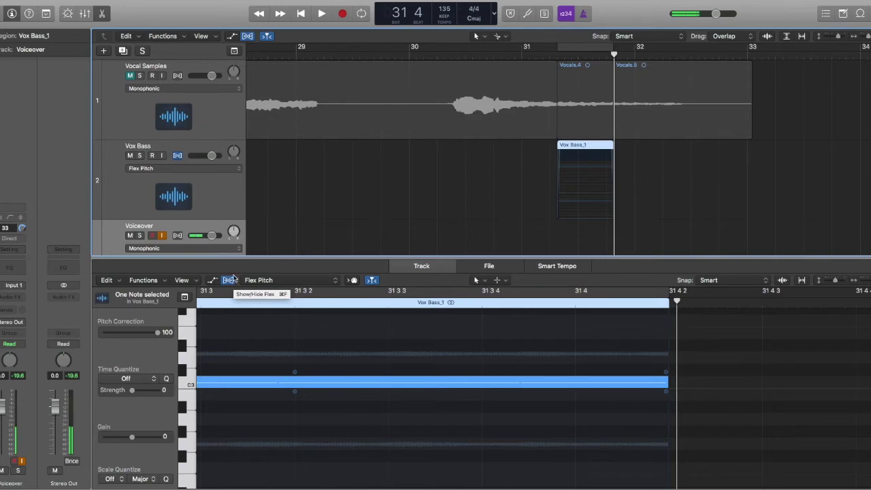
Review the advanced tools and additional options in the application's preferences, and close the preferences window
{"action": "left_click", "coordinate": [146, 280]}
{"action": "left_click", "coordinate": [150, 283]}
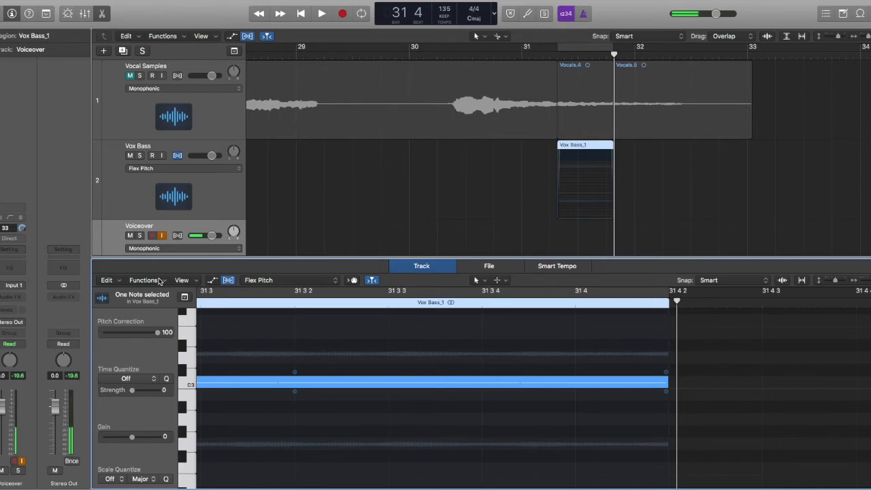
{"action": "left_click", "coordinate": [29, 0]}
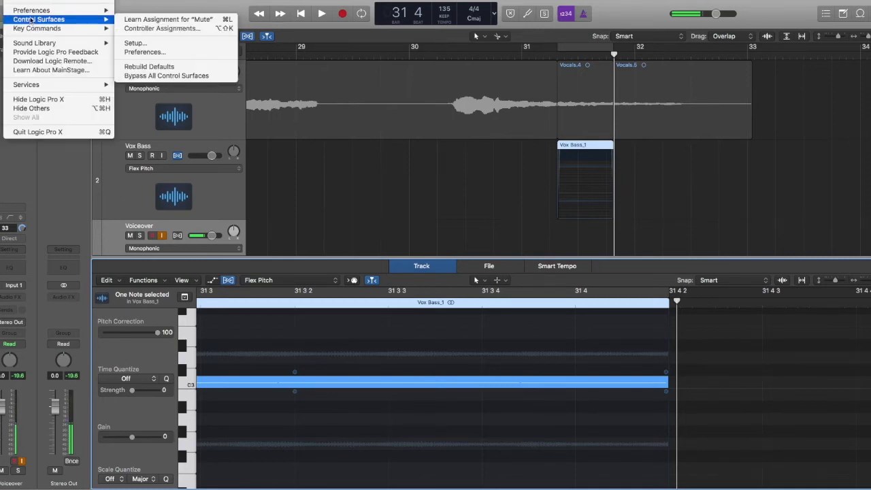
{"action": "mouse_move", "coordinate": [30, 13]}
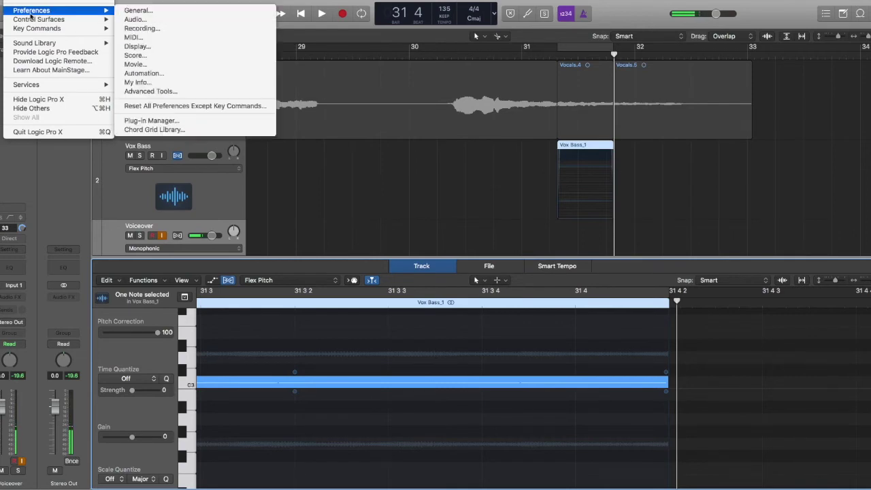
{"action": "left_click", "coordinate": [178, 93]}
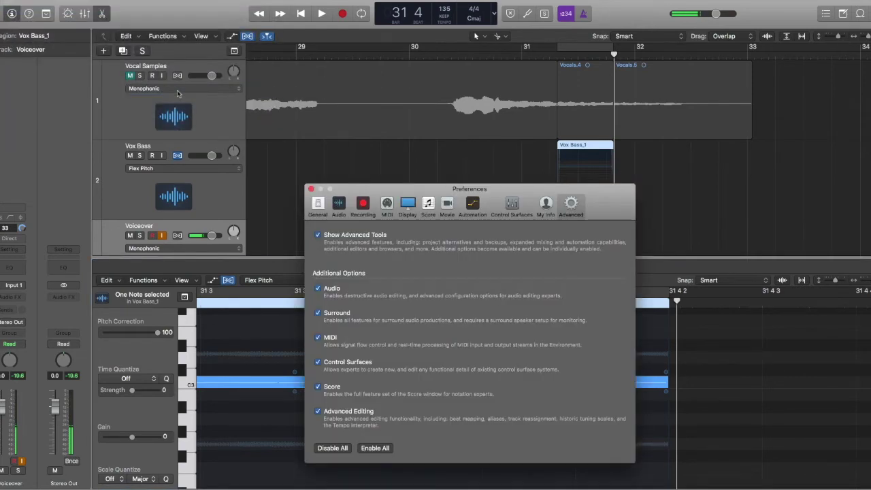
{"action": "left_click", "coordinate": [316, 235]}
{"action": "left_click", "coordinate": [311, 189]}
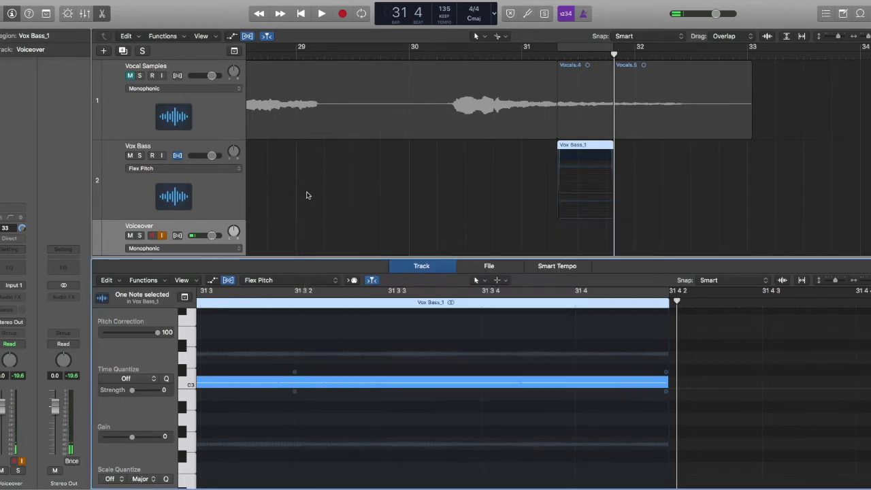
Bounce the Vox Bass_1 region in place to a new track named "Vox Bass Flattened", leaving the source and with normalizing off
{"action": "right_click", "coordinate": [582, 148]}
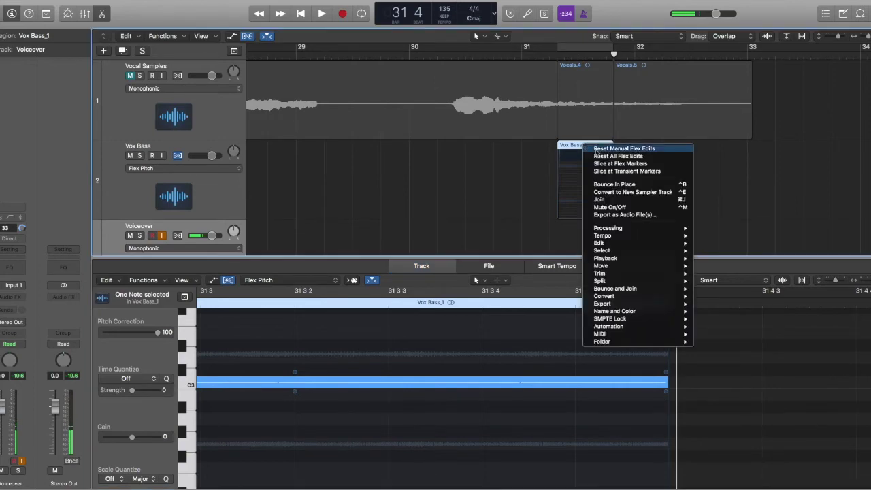
{"action": "left_click", "coordinate": [602, 185]}
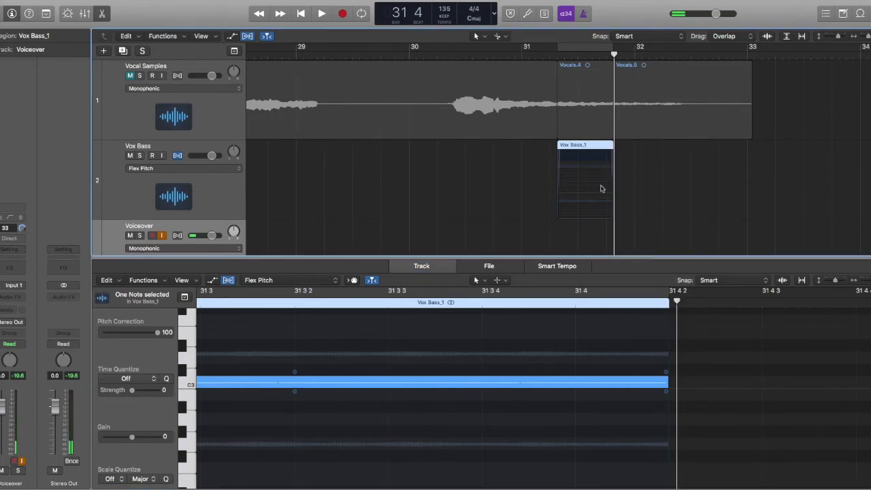
{"action": "type", "text": "Vox"}
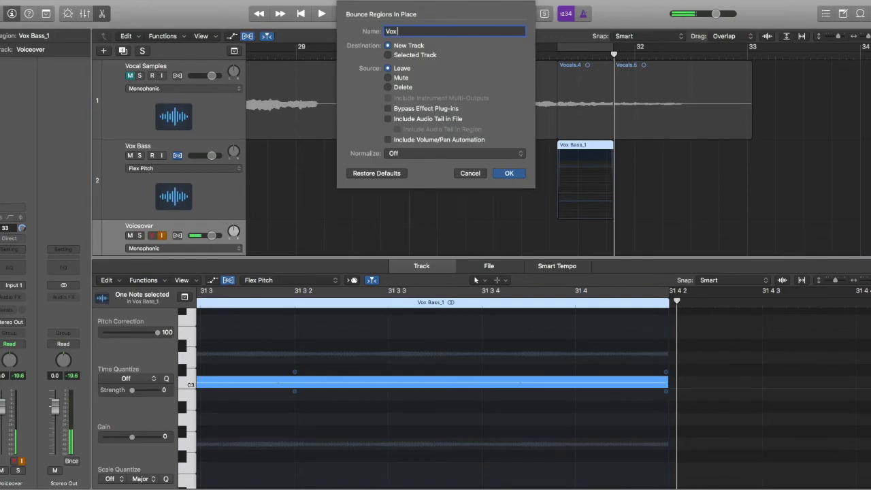
{"action": "type", "text": " Bass Flattened"}
{"action": "key", "text": "Return"}
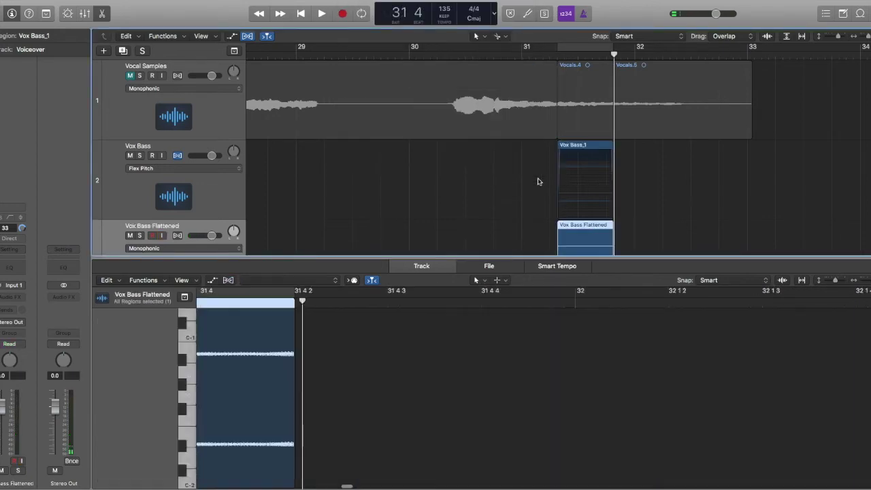
Delete the original Vox Bass track together with its region
{"action": "scroll", "coordinate": [218, 168], "scroll_direction": "down", "scroll_amount": 2}
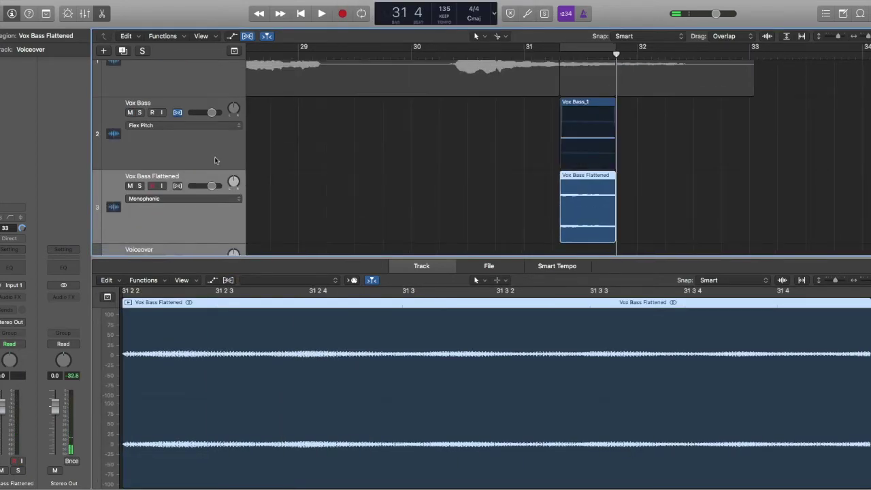
{"action": "left_click", "coordinate": [214, 160]}
{"action": "key", "text": "Delete"}
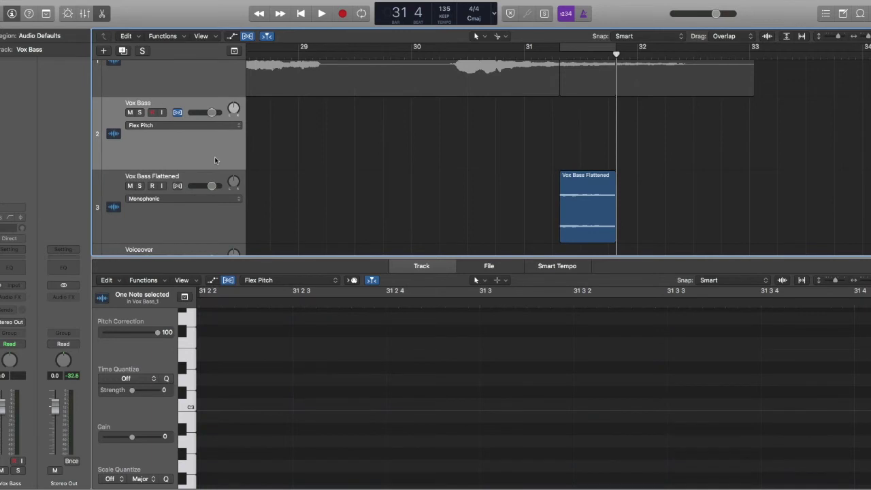
{"action": "key", "text": "super+BackSpace"}
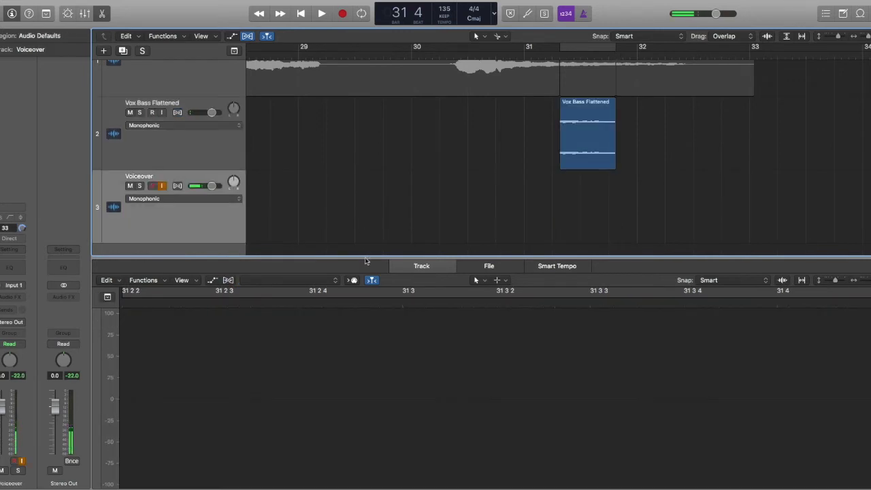
Close the audio editor and play the Vox Bass Flattened region from its start
{"action": "key", "text": "e"}
{"action": "left_click", "coordinate": [557, 57]}
{"action": "key", "text": "space"}
{"action": "left_click", "coordinate": [559, 58]}
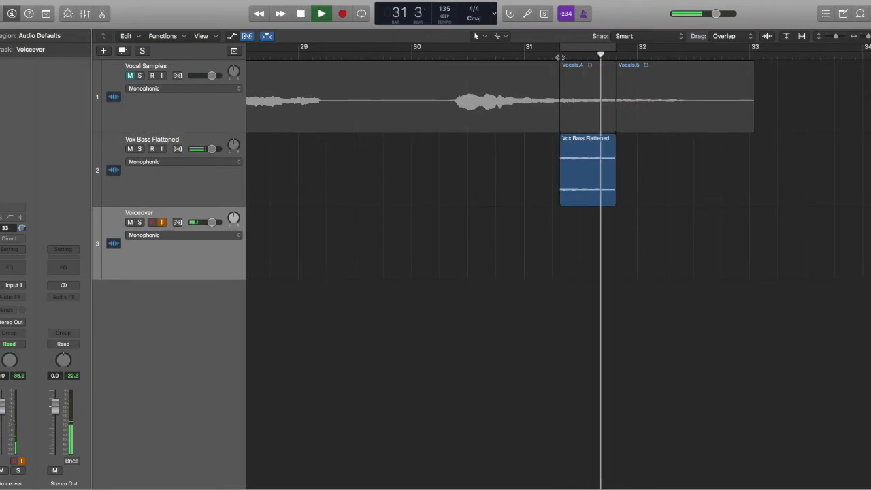
{"action": "key", "text": "space"}
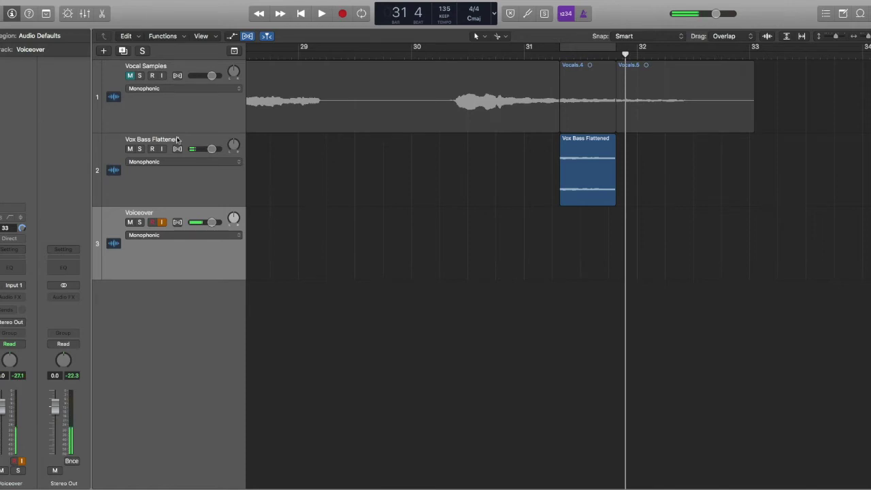
Convert the Vox Bass Flattened region to a new sampler track named "Vox Bass" with the trigger note range starting at C2
{"action": "right_click", "coordinate": [581, 164]}
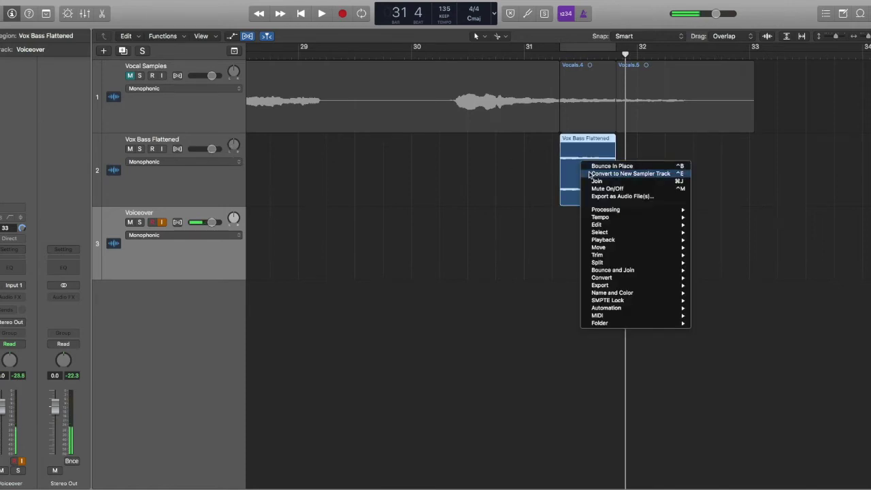
{"action": "left_click", "coordinate": [589, 174]}
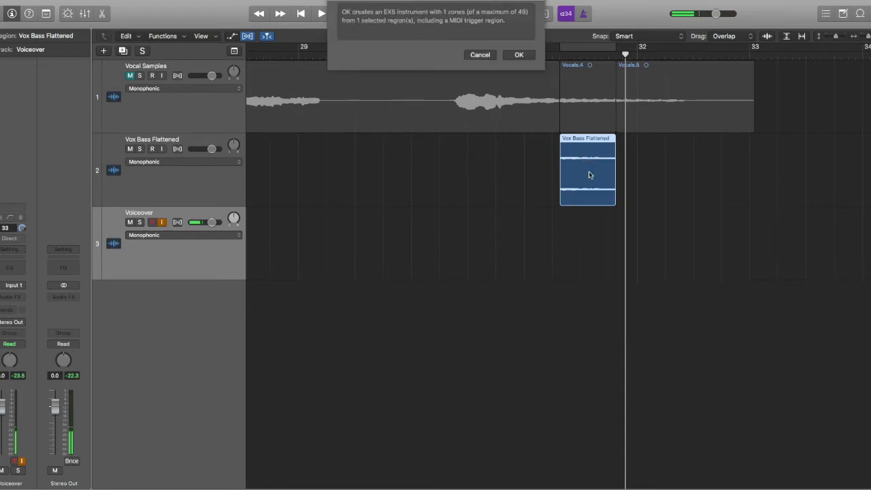
{"action": "type", "text": "Vox Bass"}
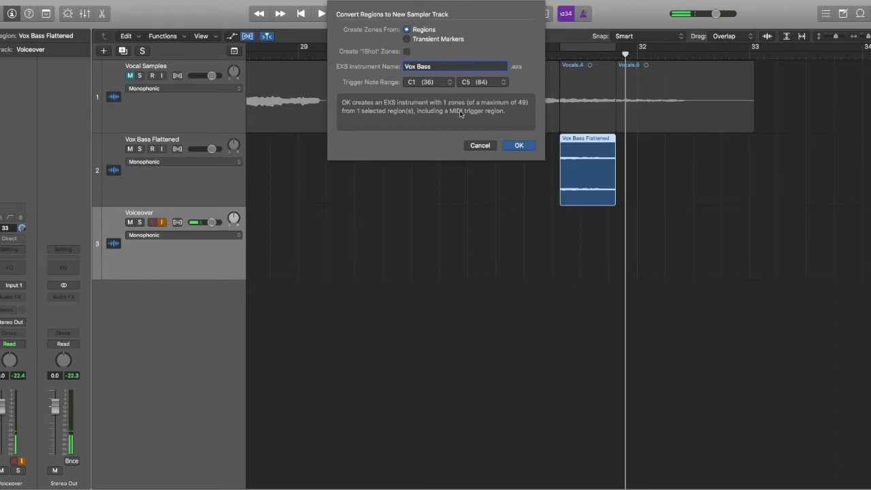
{"action": "left_click", "coordinate": [428, 82]}
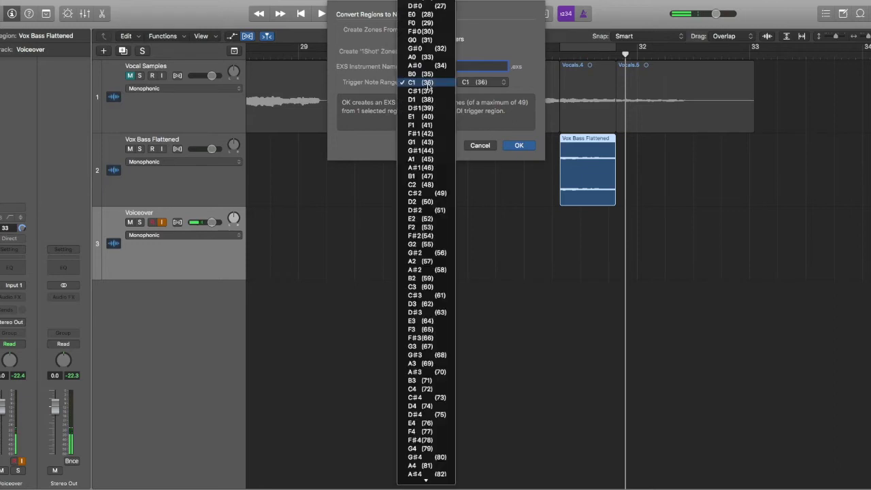
{"action": "left_click", "coordinate": [423, 184]}
{"action": "left_click", "coordinate": [518, 147]}
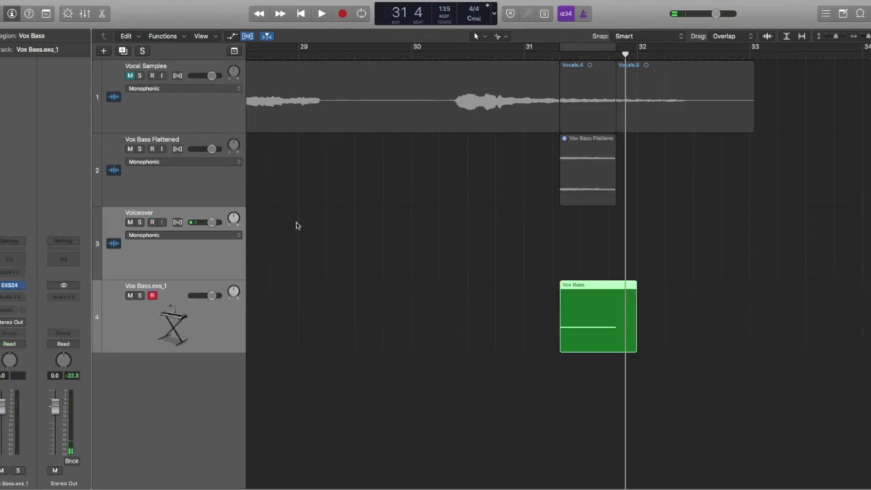
Select the Vox Bass.exs_1 track and record-enable the Voiceover track alongside it
{"action": "left_click", "coordinate": [219, 255]}
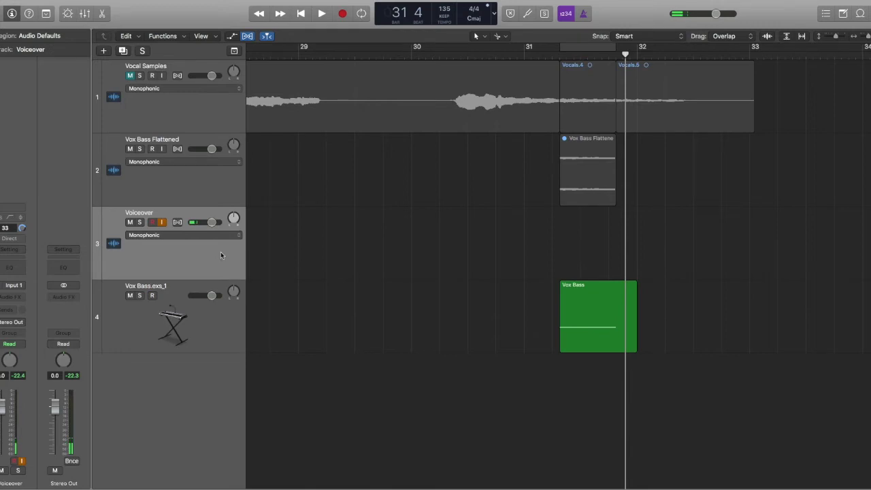
{"action": "left_click", "coordinate": [189, 308]}
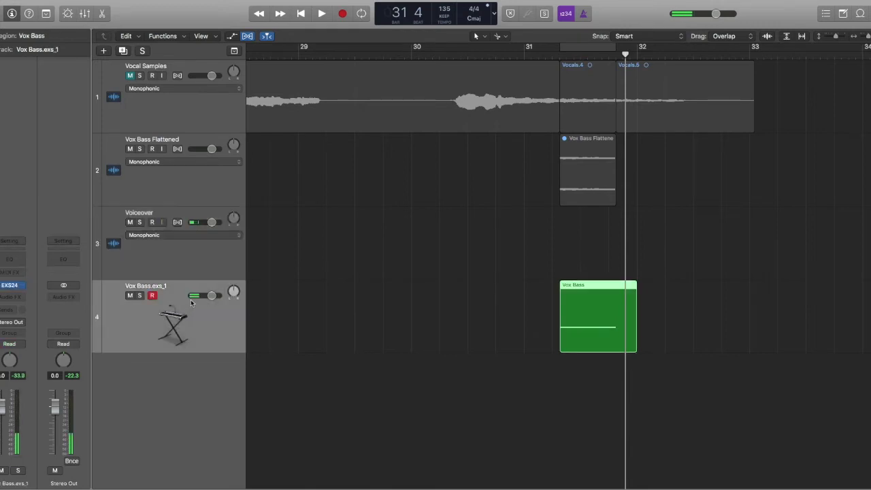
{"action": "left_click", "coordinate": [152, 222]}
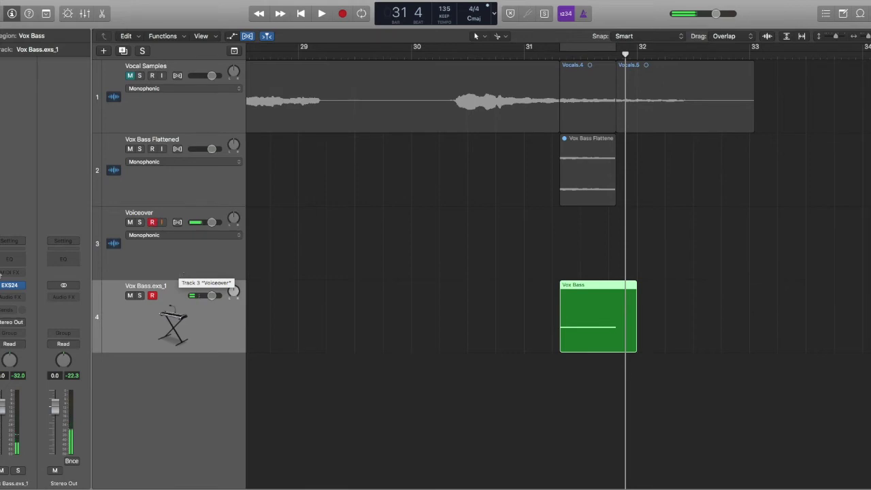
Extend the Vox Bass zone in the EXS24 instrument editor from C2 down to about C-1 and save the instrument
{"action": "left_click", "coordinate": [10, 284]}
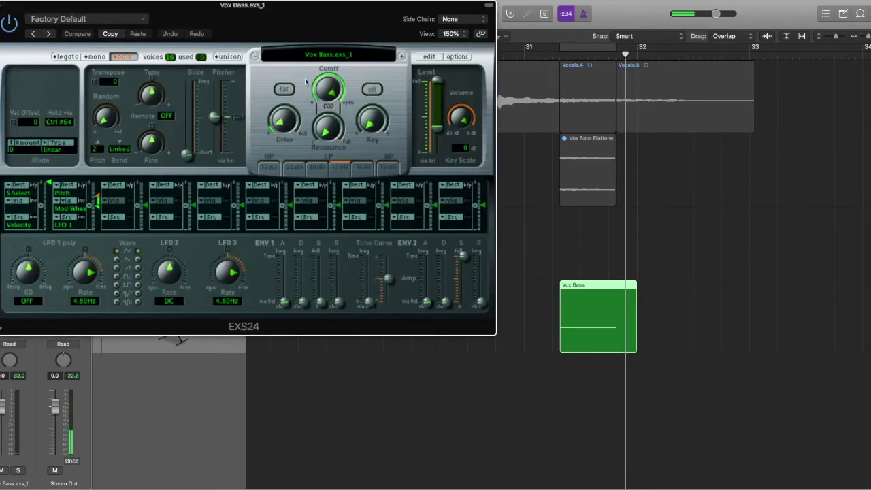
{"action": "left_click", "coordinate": [422, 59]}
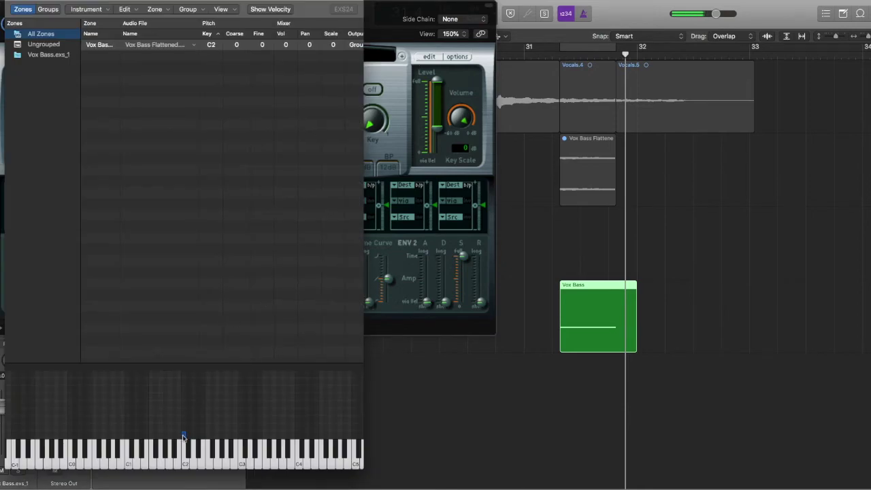
{"action": "left_click_drag", "start_coordinate": [182, 436], "coordinate": [73, 442]}
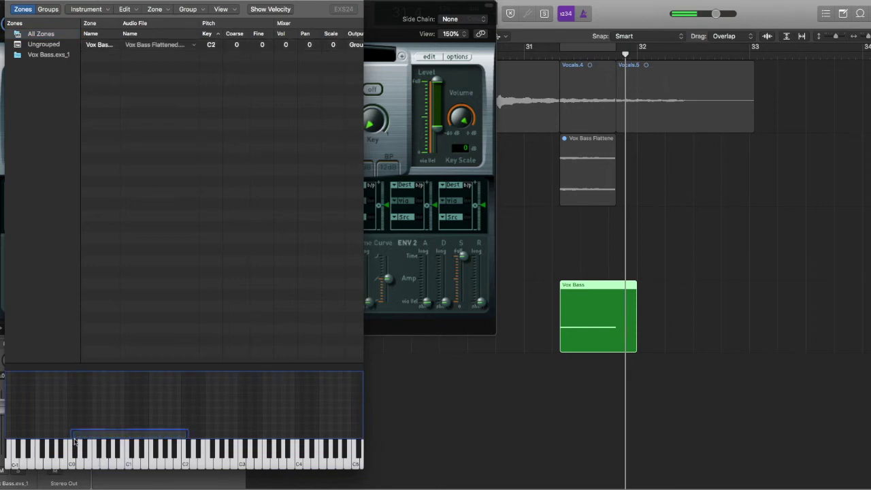
{"action": "left_click_drag", "start_coordinate": [74, 440], "coordinate": [15, 444]}
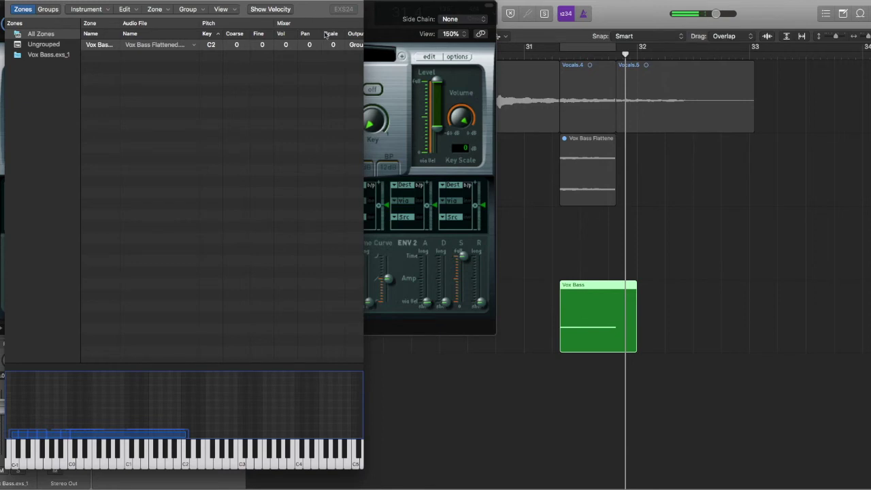
{"action": "left_click", "coordinate": [10, 2]}
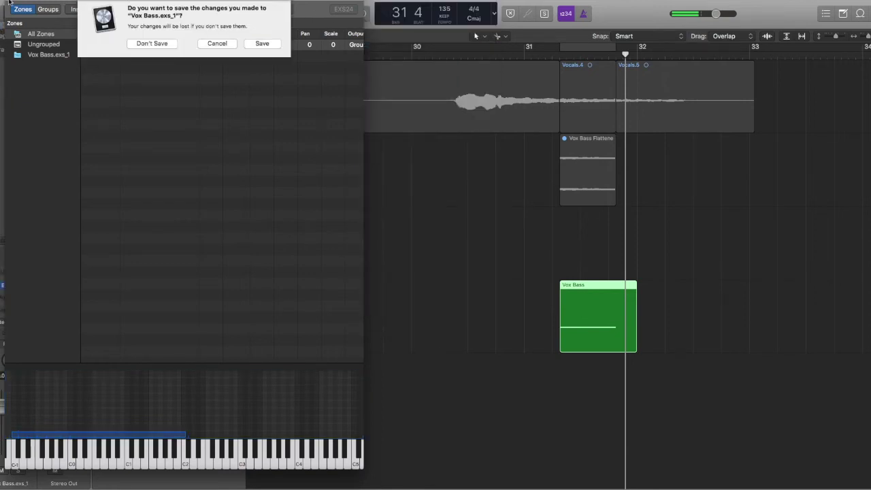
{"action": "left_click", "coordinate": [262, 47]}
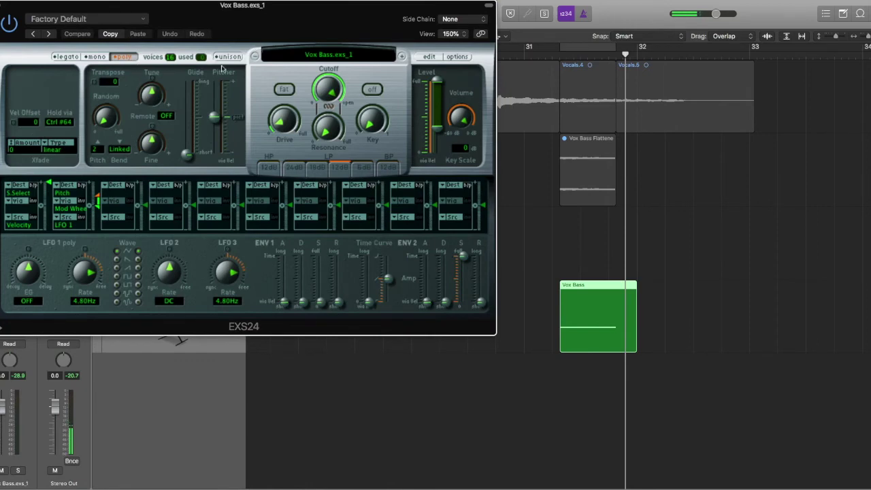
Switch the EXS24 to mono, turn on its filter with Fat enabled, lower the cutoff to about halfway and raise the drive
{"action": "left_click", "coordinate": [99, 58]}
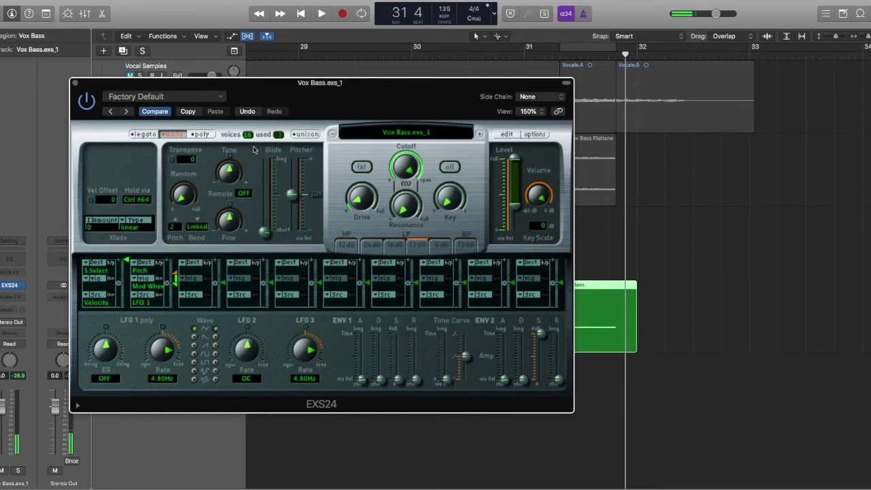
{"action": "left_click", "coordinate": [446, 167]}
{"action": "left_click", "coordinate": [362, 167]}
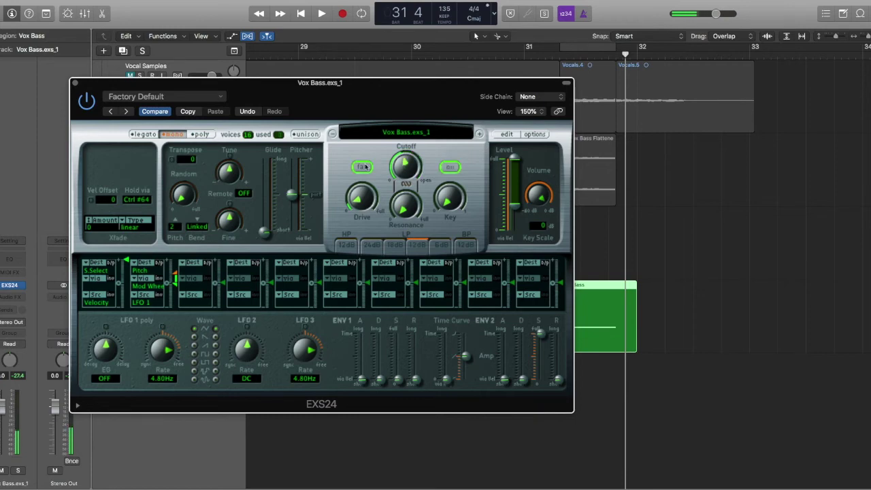
{"action": "mouse_move", "coordinate": [359, 190]}
{"action": "left_mouse_down"}
{"action": "mouse_move", "coordinate": [361, 167]}
{"action": "mouse_move", "coordinate": [356, 174]}
{"action": "left_mouse_up"}
{"action": "mouse_move", "coordinate": [399, 203]}
{"action": "left_mouse_down"}
{"action": "mouse_move", "coordinate": [395, 185]}
{"action": "mouse_move", "coordinate": [395, 211]}
{"action": "left_mouse_up"}
Enable unison in the EXS24 and reduce its number of voices
{"action": "left_click", "coordinate": [306, 135]}
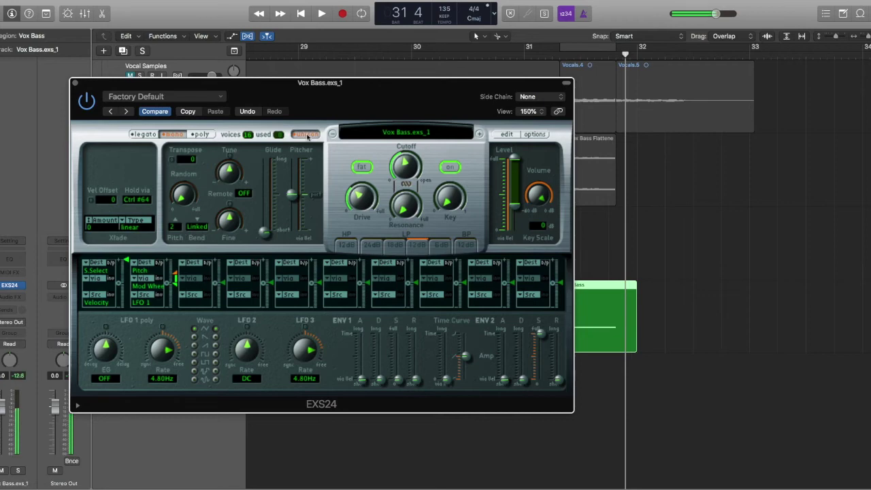
{"action": "left_click", "coordinate": [306, 135]}
{"action": "left_click", "coordinate": [307, 135]}
{"action": "left_click_drag", "start_coordinate": [252, 136], "coordinate": [249, 168]}
{"action": "mouse_move", "coordinate": [249, 136]}
{"action": "left_mouse_down"}
{"action": "mouse_move", "coordinate": [248, 181]}
{"action": "mouse_move", "coordinate": [251, 140]}
{"action": "left_mouse_up"}
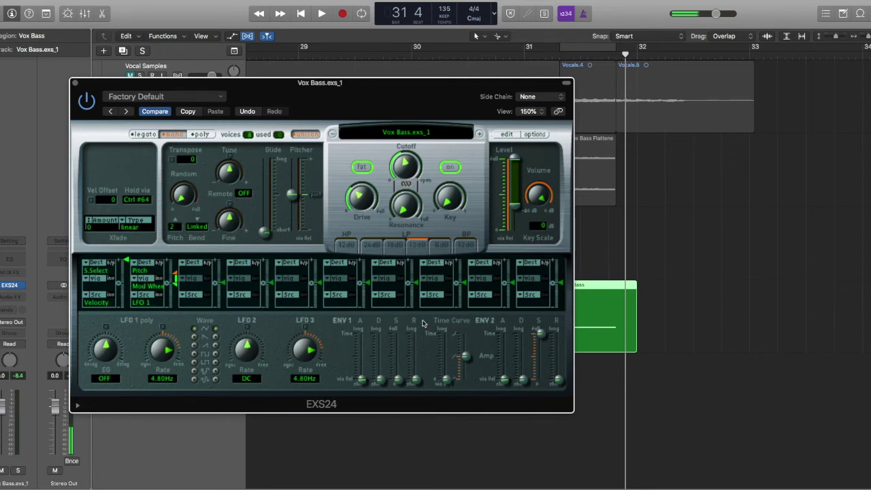
{"action": "left_click", "coordinate": [193, 271]}
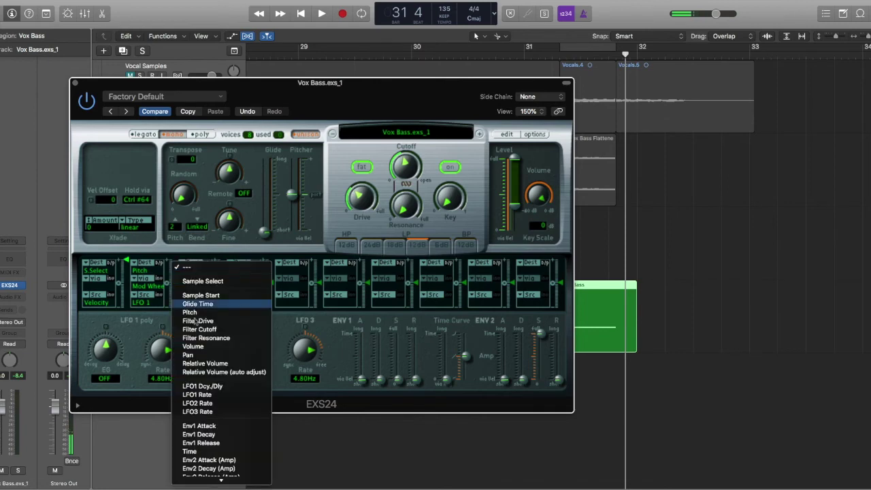
{"action": "left_click", "coordinate": [288, 258]}
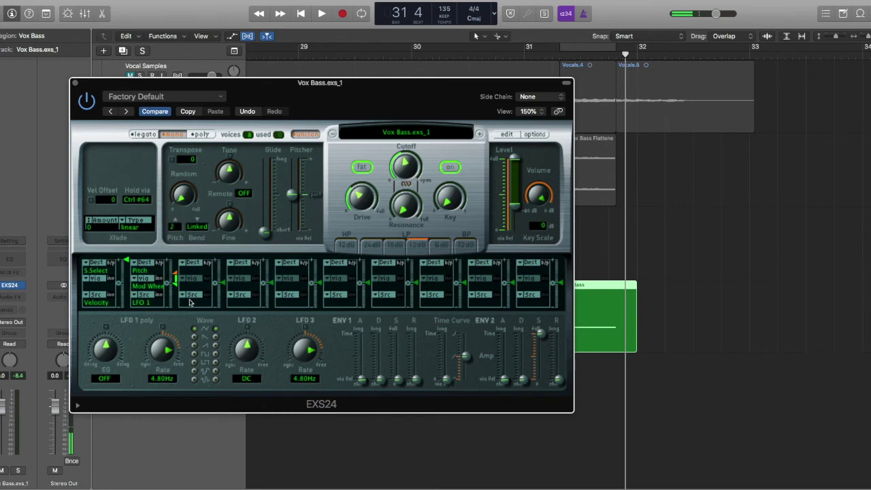
{"action": "left_click", "coordinate": [191, 297]}
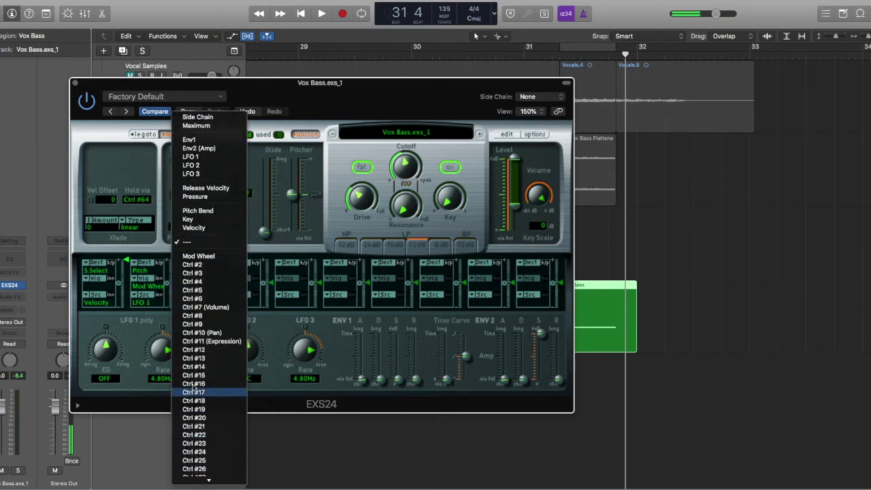
{"action": "left_click", "coordinate": [272, 315]}
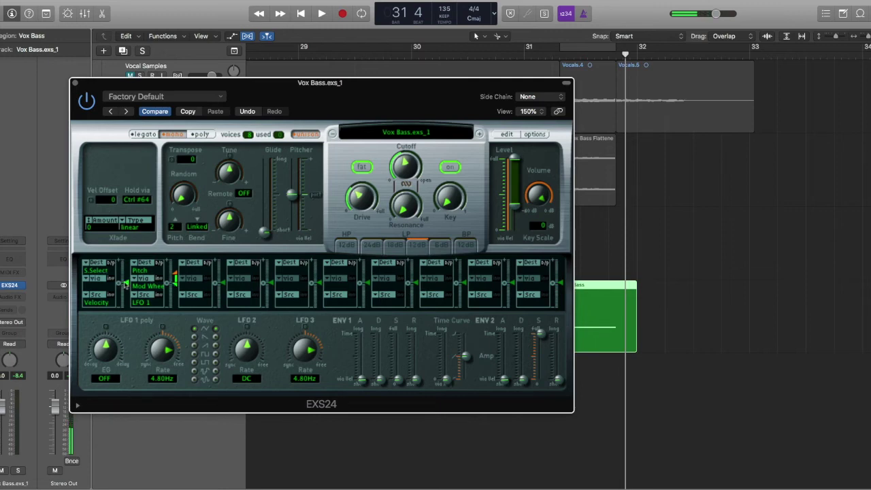
Clear the existing Pitch/LFO 1 and Sample Select/Velocity routings from the first two EXS24 modulation slots
{"action": "left_click", "coordinate": [166, 283]}
{"action": "left_click", "coordinate": [143, 271]}
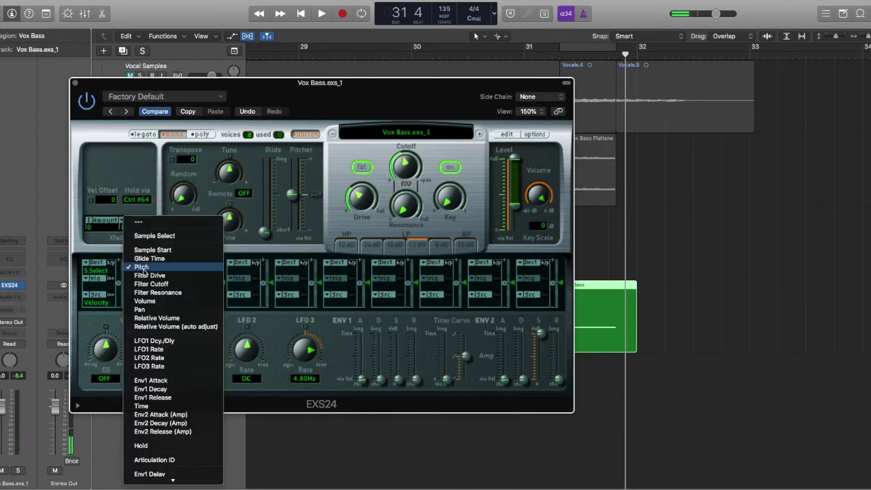
{"action": "left_click", "coordinate": [126, 222]}
{"action": "left_click", "coordinate": [144, 300]}
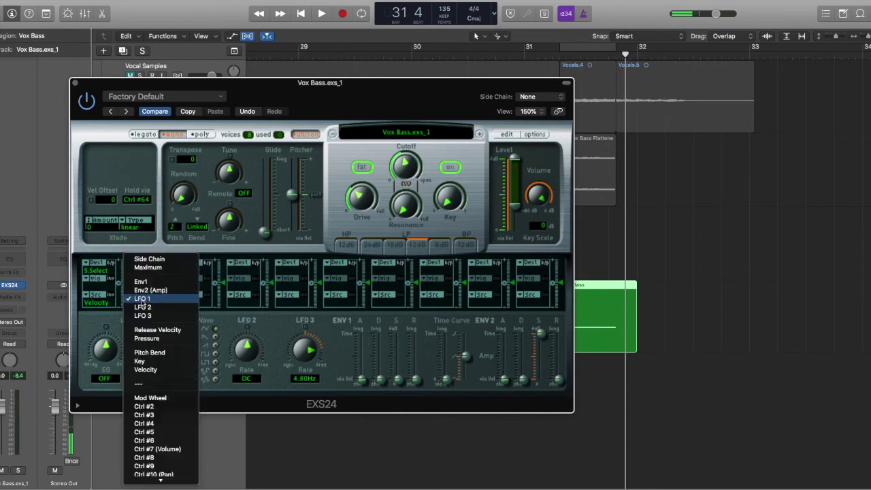
{"action": "left_click", "coordinate": [143, 382]}
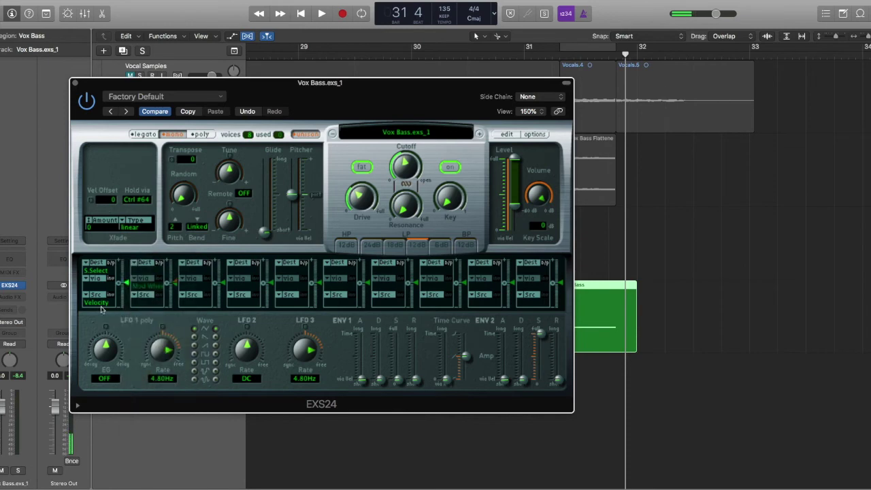
{"action": "left_click", "coordinate": [102, 302]}
{"action": "left_click", "coordinate": [102, 313]}
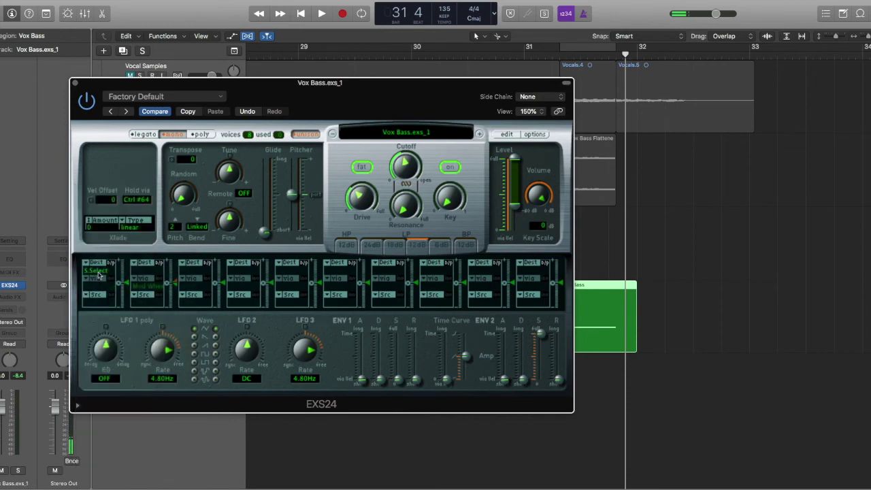
{"action": "left_click", "coordinate": [99, 271]}
{"action": "left_click", "coordinate": [106, 255]}
Route LFO 3 to Filter Cutoff at maximum intensity in the first modulation slot and set LFO 3's rate to 3/16
{"action": "left_click", "coordinate": [99, 273]}
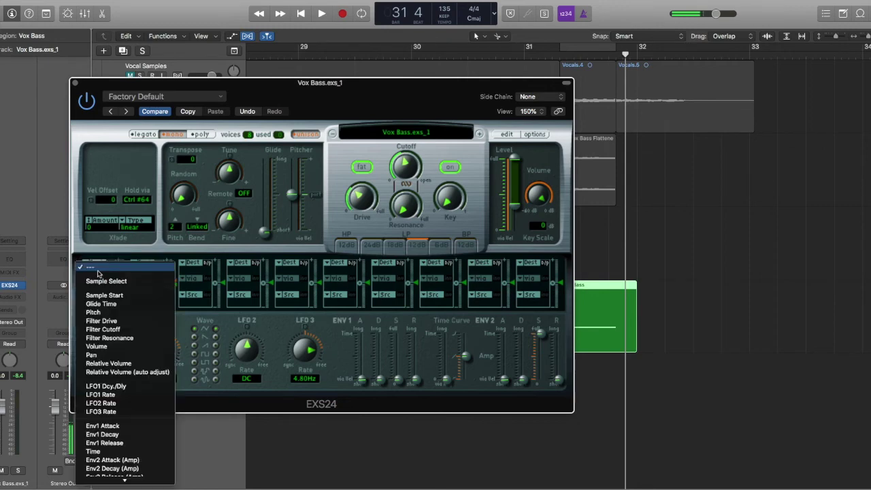
{"action": "left_click", "coordinate": [102, 329]}
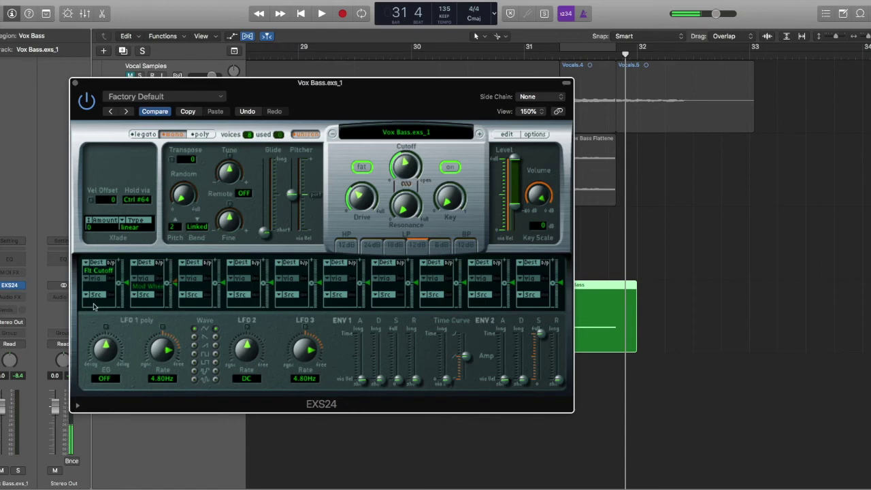
{"action": "left_click", "coordinate": [94, 301]}
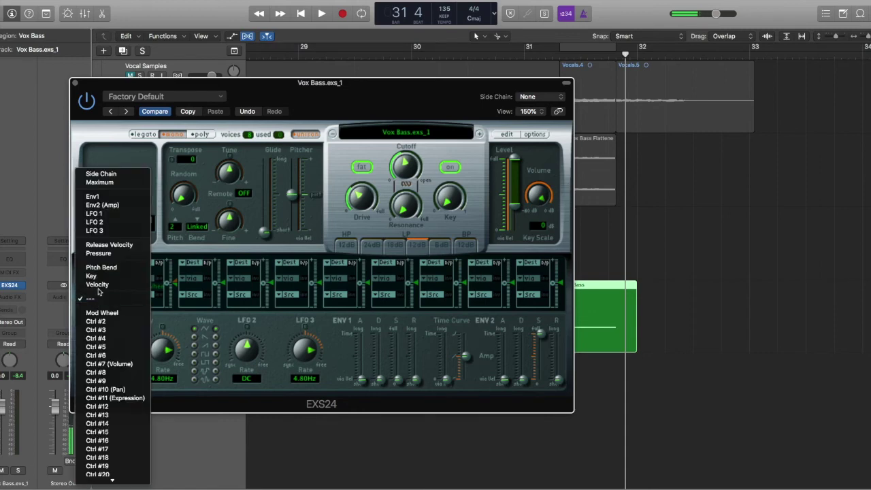
{"action": "left_click", "coordinate": [104, 234]}
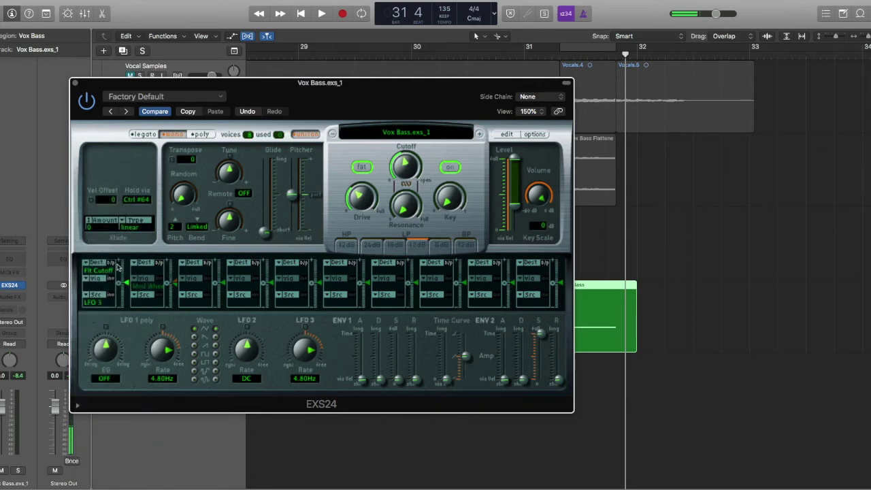
{"action": "left_click_drag", "start_coordinate": [127, 286], "coordinate": [119, 230]}
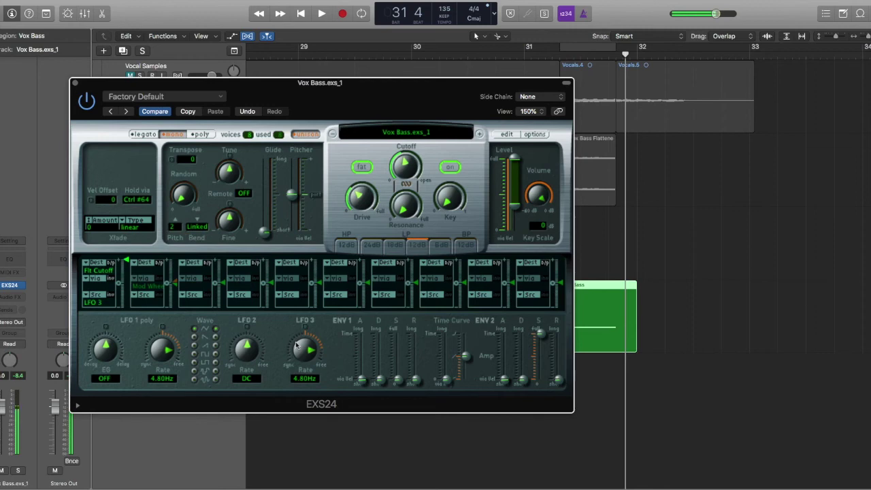
{"action": "left_click_drag", "start_coordinate": [298, 349], "coordinate": [295, 377]}
Route the Mod Wheel to LFO3 Rate in the second modulation slot without a via source, with intensity about halfway up
{"action": "left_click", "coordinate": [141, 270]}
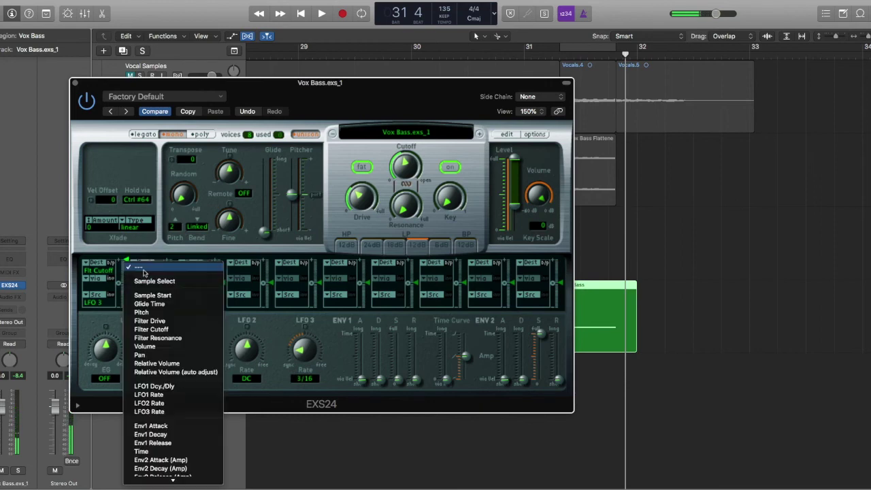
{"action": "left_click", "coordinate": [156, 412]}
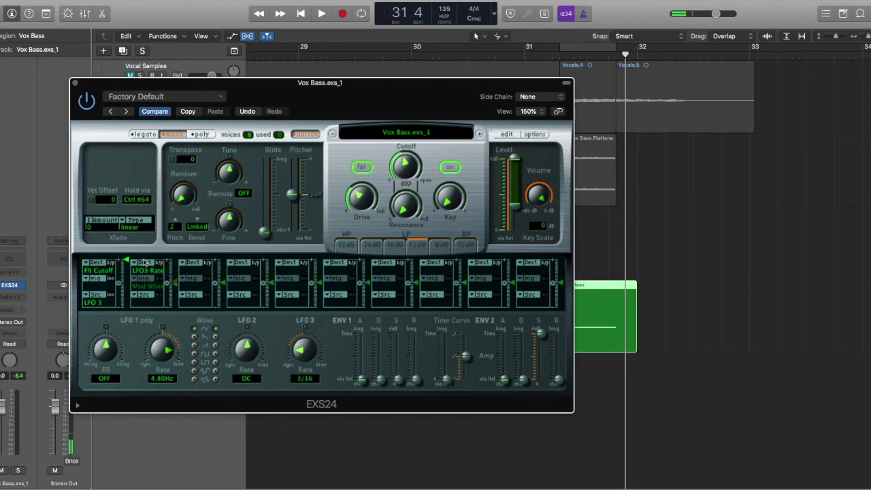
{"action": "left_click", "coordinate": [146, 296]}
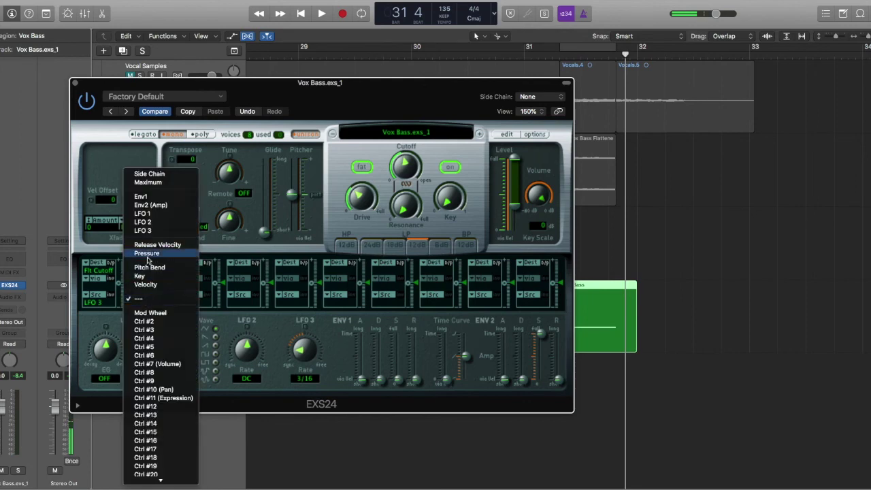
{"action": "left_click", "coordinate": [149, 312]}
{"action": "left_click", "coordinate": [143, 286]}
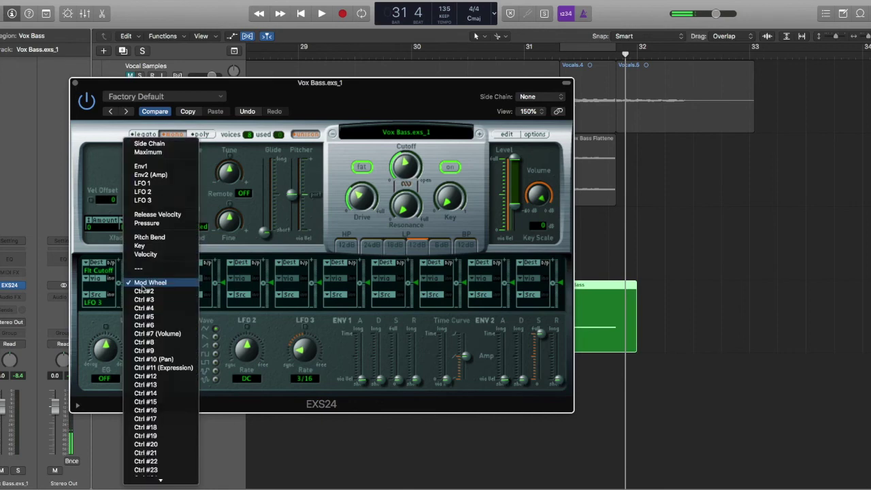
{"action": "left_click", "coordinate": [146, 266]}
{"action": "left_click_drag", "start_coordinate": [174, 284], "coordinate": [174, 265]}
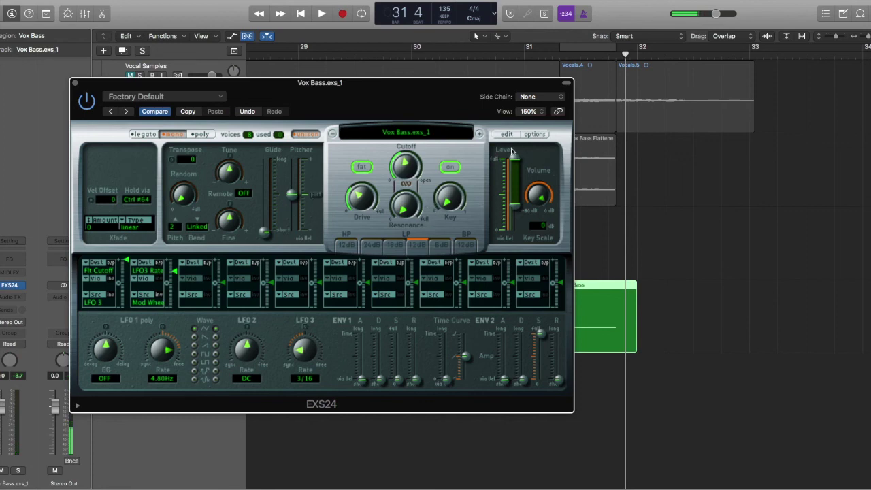
Raise the lower velocity limit of the EXS24's level to full and adjust the output volume
{"action": "left_click_drag", "start_coordinate": [515, 208], "coordinate": [514, 159]}
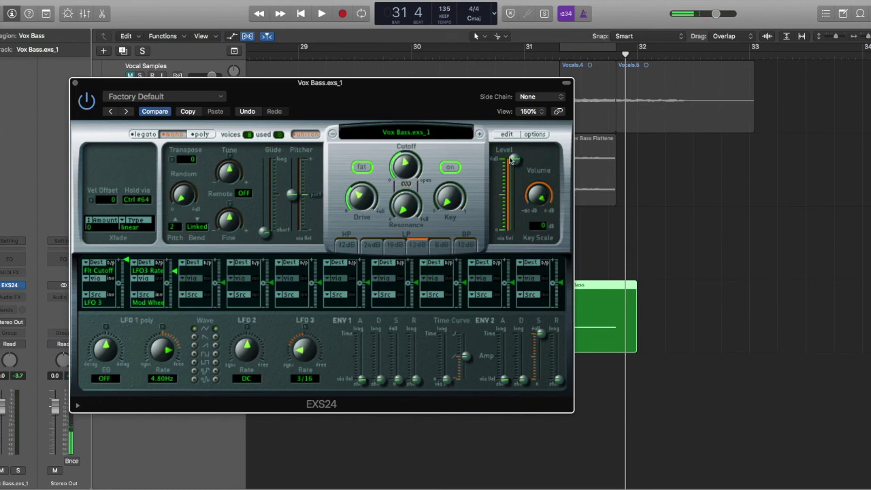
{"action": "left_click_drag", "start_coordinate": [535, 190], "coordinate": [534, 199]}
Set the EXS24's upward pitch bend range to 12 semitones with the downward bend linked, and close the instrument window
{"action": "left_click", "coordinate": [174, 225]}
{"action": "left_click", "coordinate": [177, 311]}
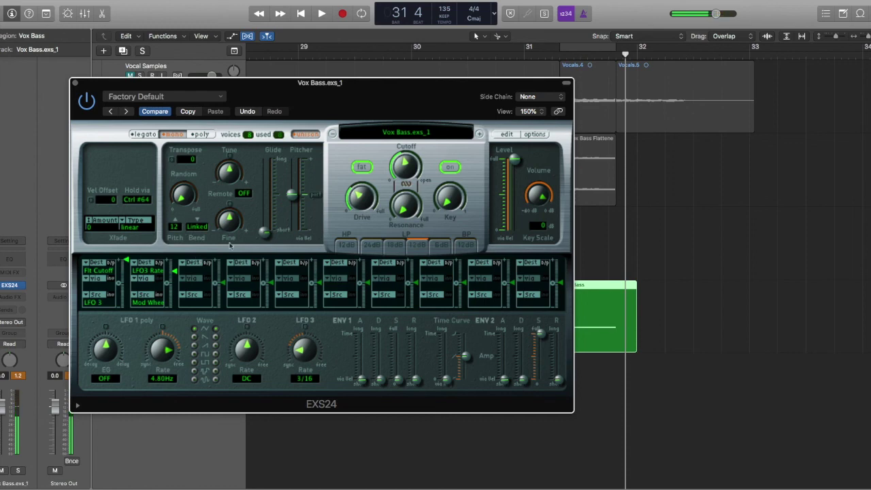
{"action": "left_click", "coordinate": [75, 84]}
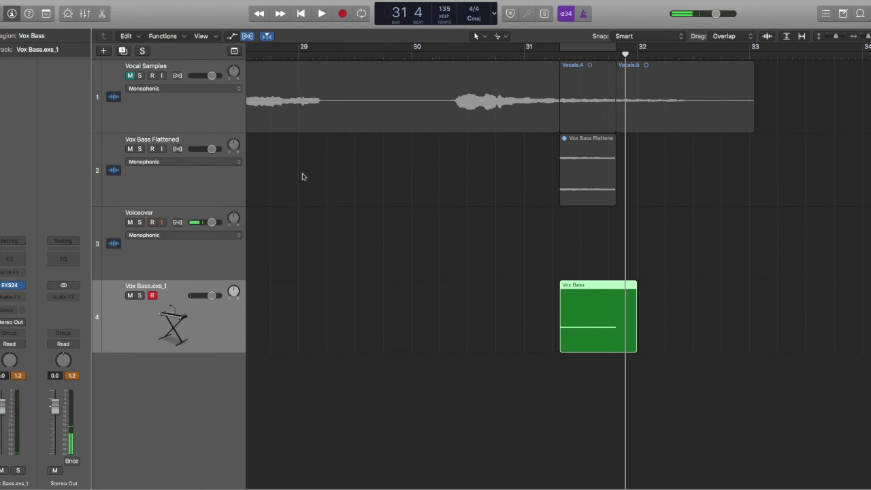
{"action": "scroll", "coordinate": [569, 99], "scroll_direction": "right", "scroll_amount": 1}
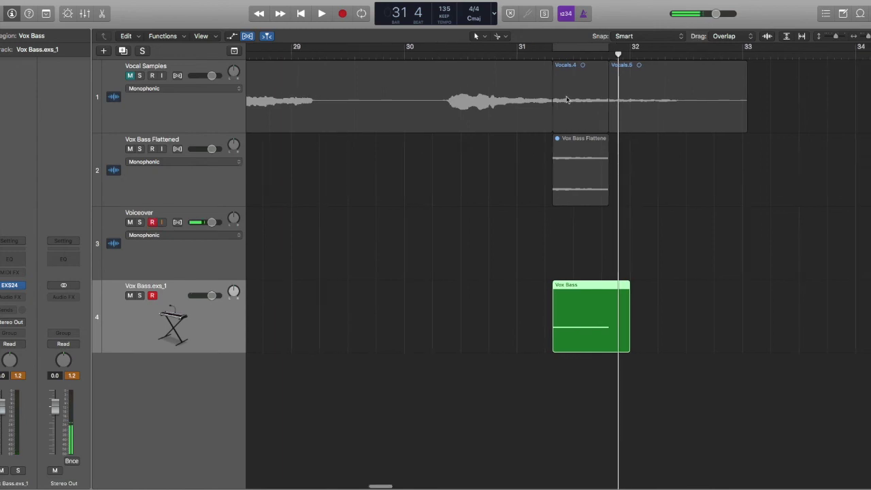